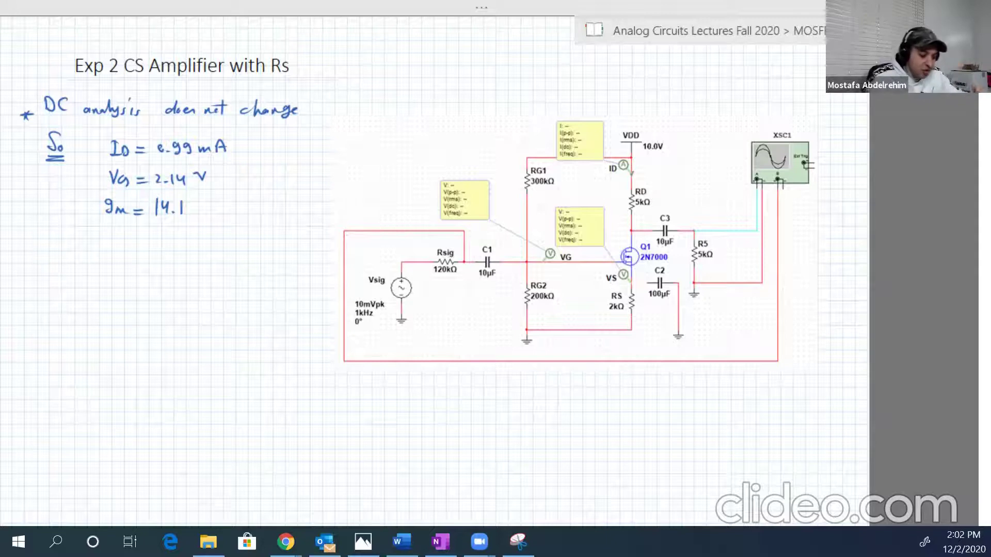
- Circle capacitor C2, label it 'open' and 'not part of the circuit', and write mΩ⁻¹ after gm = 14.1
click(656, 308)
drag(648, 310, 667, 307)
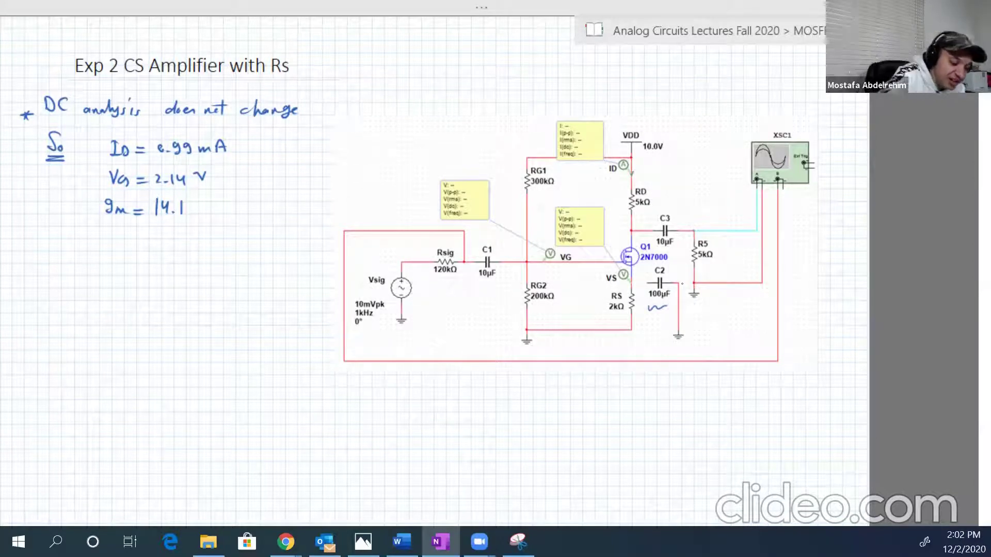
mouse_move(669, 357)
mouse_down()
mouse_move(644, 287)
mouse_move(667, 368)
mouse_move(700, 358)
mouse_up()
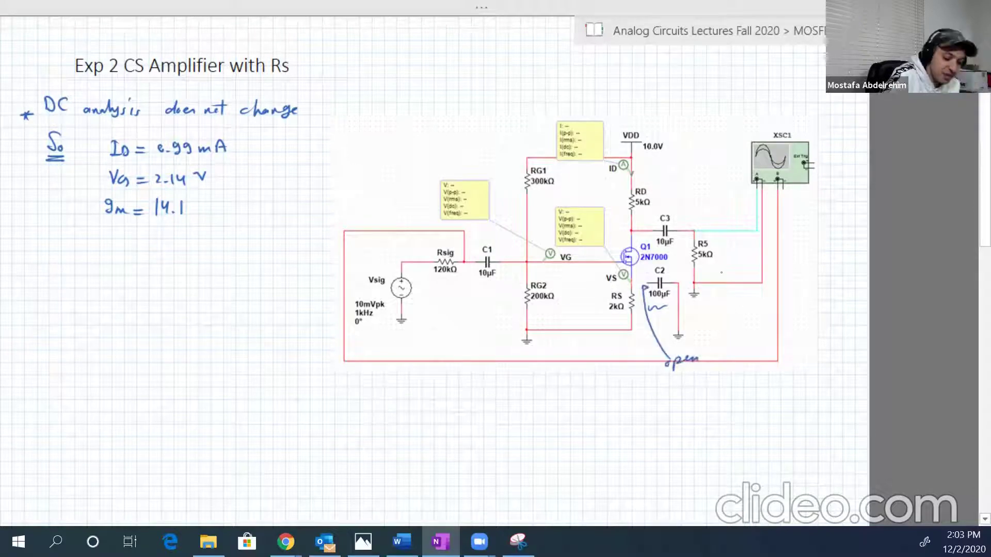
mouse_move(674, 265)
mouse_down()
mouse_move(642, 293)
mouse_move(680, 339)
mouse_move(691, 289)
mouse_move(673, 265)
mouse_up()
mouse_move(694, 328)
mouse_down()
mouse_move(763, 340)
mouse_move(820, 321)
mouse_move(815, 335)
mouse_up()
mouse_move(744, 348)
mouse_down()
mouse_move(758, 361)
mouse_move(818, 356)
mouse_up()
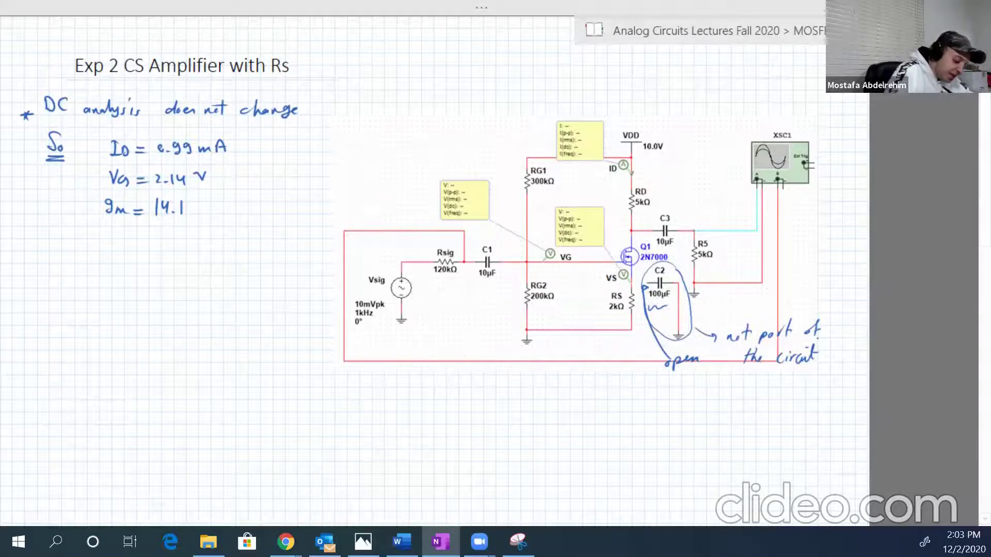
drag(201, 212, 241, 204)
drag(247, 198, 246, 209)
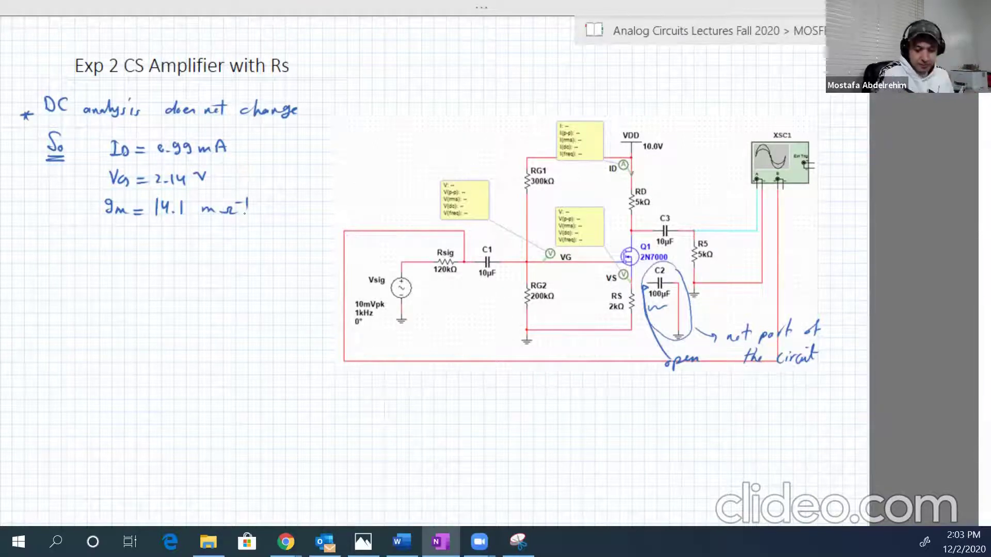
- Below the DC results, sketch the dependent current source with drain d (+) and source s terminals
scroll(975, 521, down, 1)
scroll(975, 521, down, 1)
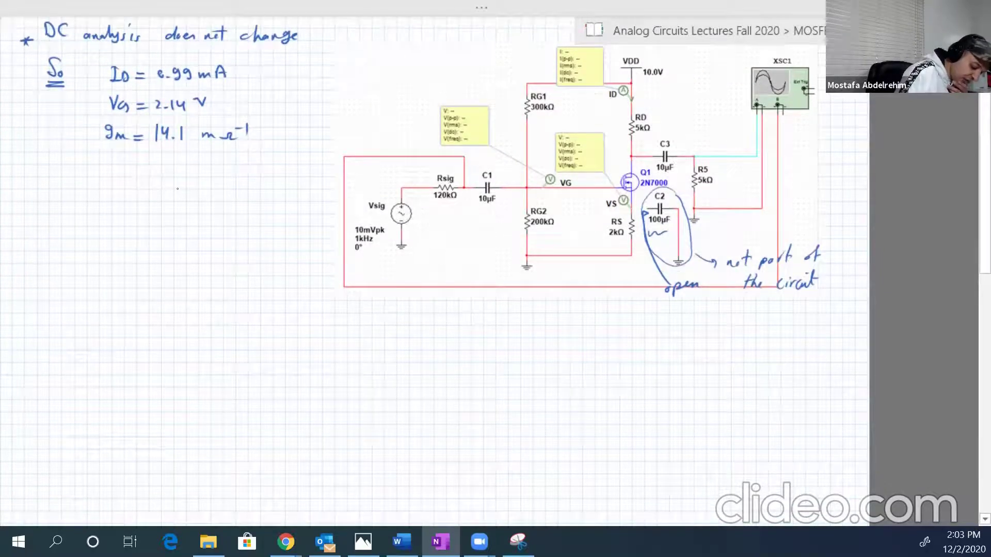
mouse_move(192, 190)
mouse_down()
mouse_move(180, 198)
mouse_move(182, 232)
mouse_move(178, 201)
mouse_move(184, 209)
mouse_move(188, 195)
mouse_up()
drag(185, 190, 192, 190)
drag(187, 176, 189, 171)
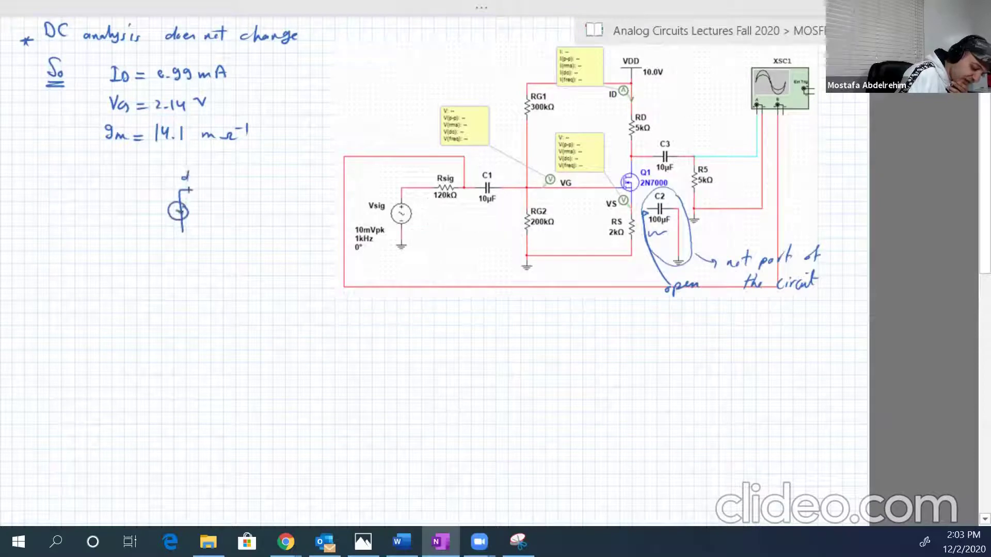
mouse_move(181, 233)
mouse_down()
mouse_move(149, 239)
mouse_move(157, 231)
mouse_up()
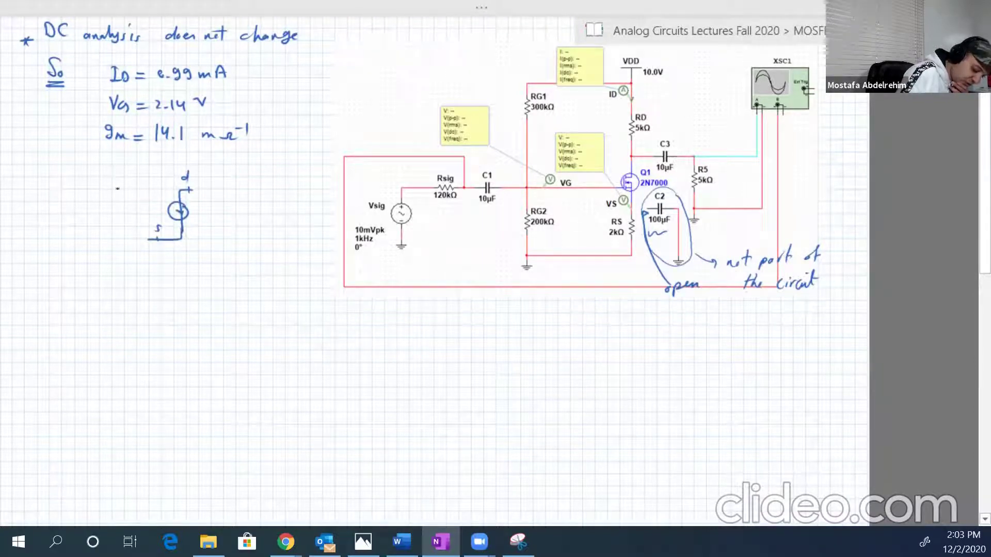
- Add the gate terminal g with vgs polarity marks, and put a mark across capacitor C2
drag(117, 189, 101, 189)
drag(109, 186, 125, 210)
drag(125, 228, 120, 218)
drag(127, 212, 132, 217)
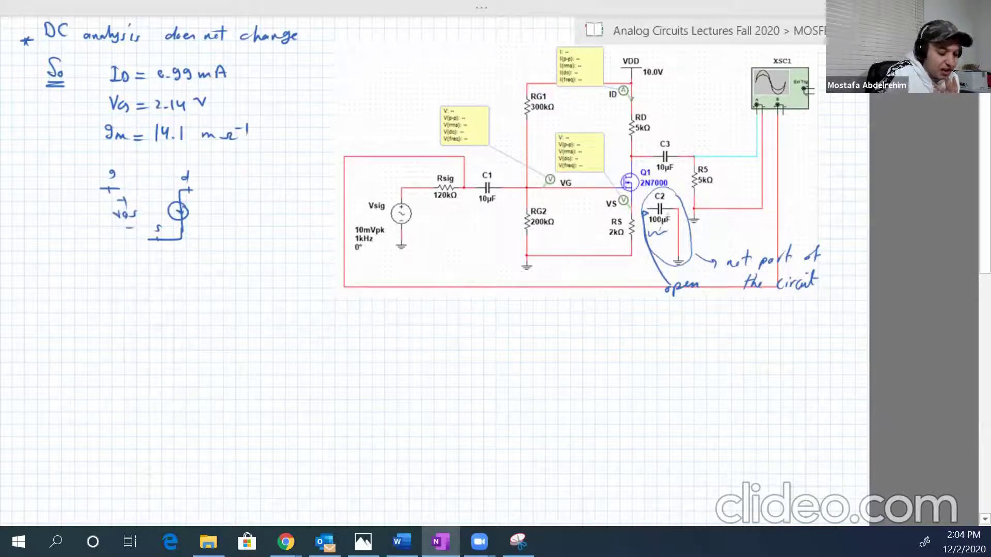
drag(656, 212, 675, 228)
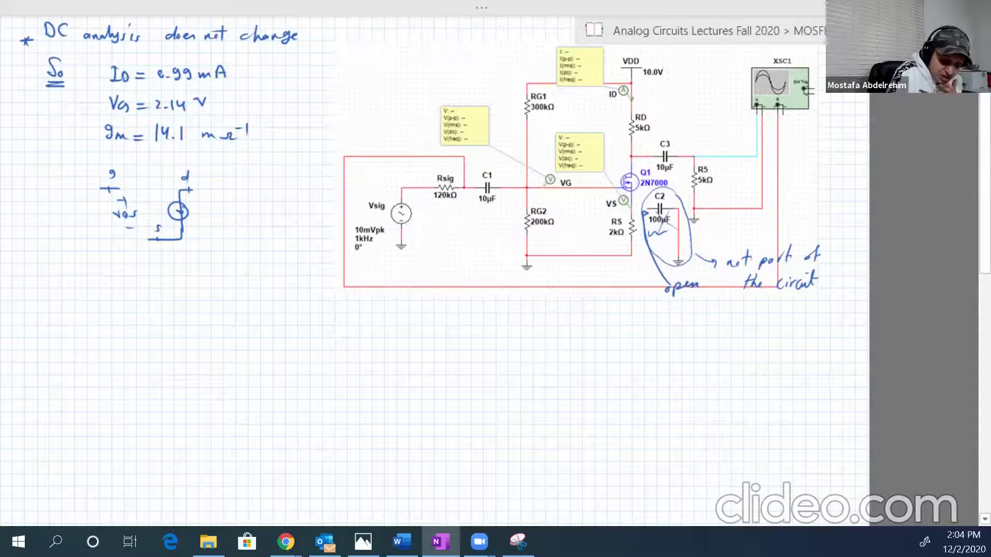
- Draw the grounded source resistor Rs and label the current source gm vgs
mouse_move(156, 239)
mouse_down()
mouse_move(159, 300)
mouse_move(149, 305)
mouse_up()
drag(161, 300, 158, 306)
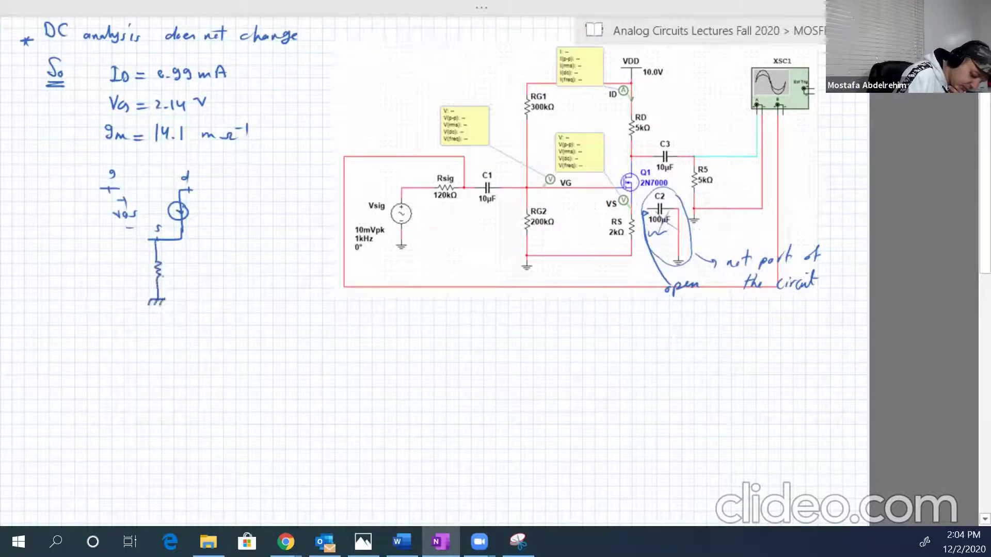
drag(166, 263, 174, 279)
drag(181, 269, 177, 281)
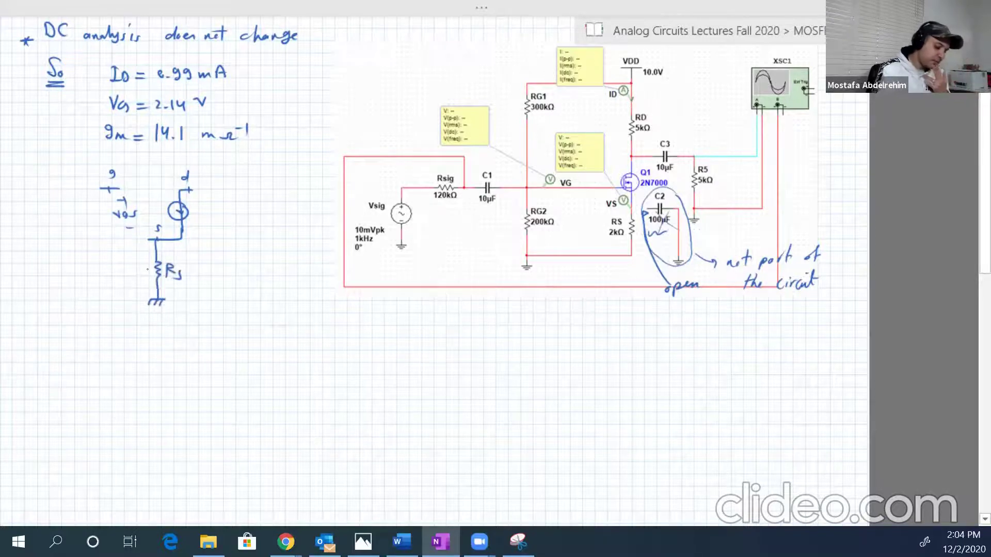
mouse_move(197, 208)
mouse_down()
mouse_move(193, 217)
mouse_move(222, 227)
mouse_up()
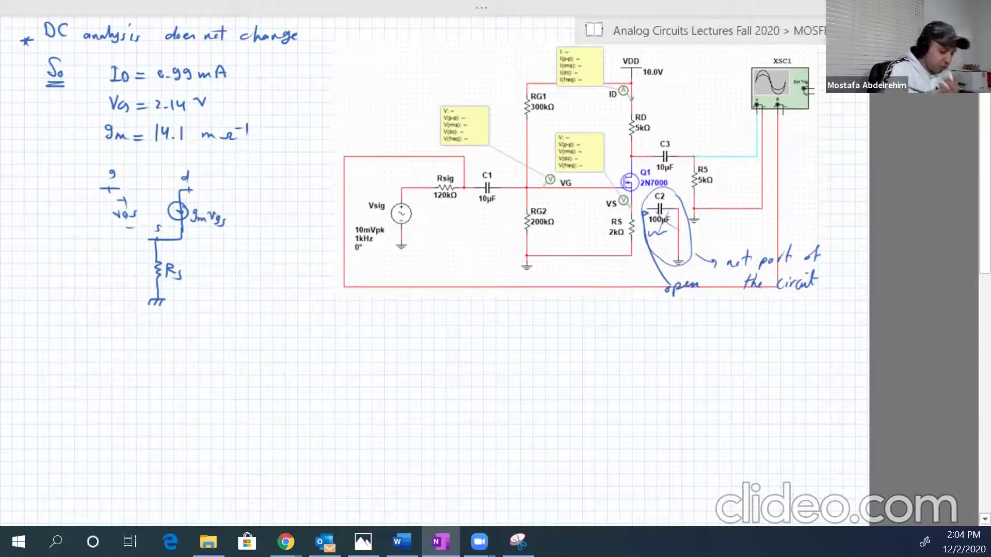
- Draw the grounded drain resistor RD and load resistor RL, extending the output wire
mouse_move(190, 190)
mouse_down()
mouse_move(226, 191)
mouse_move(252, 209)
mouse_move(249, 252)
mouse_move(236, 253)
mouse_up()
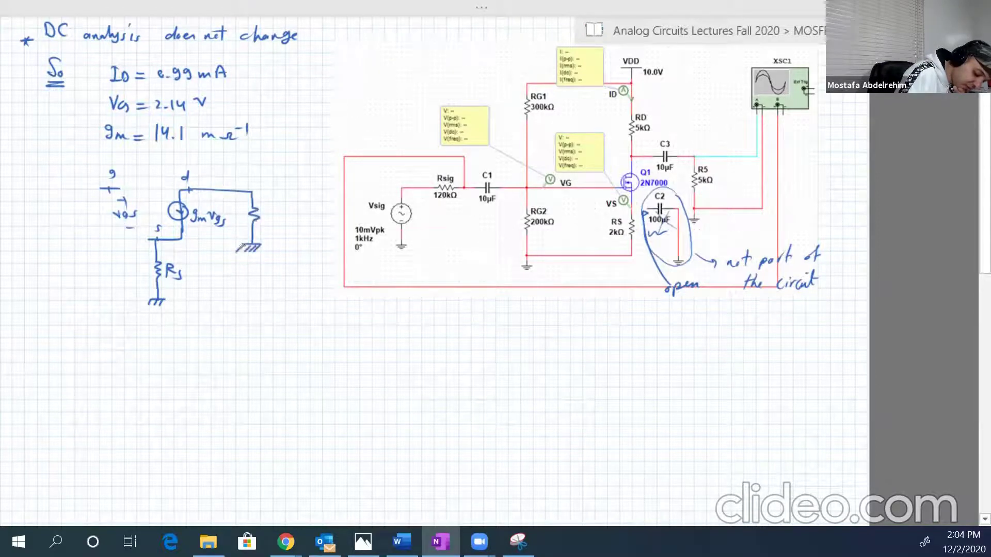
drag(259, 212, 270, 223)
mouse_move(252, 191)
mouse_down()
mouse_move(289, 192)
mouse_move(282, 242)
mouse_up()
drag(293, 241, 277, 252)
drag(280, 242, 269, 253)
mouse_move(297, 207)
mouse_down()
mouse_move(298, 230)
mouse_move(304, 219)
mouse_up()
drag(308, 212, 313, 226)
drag(288, 191, 314, 177)
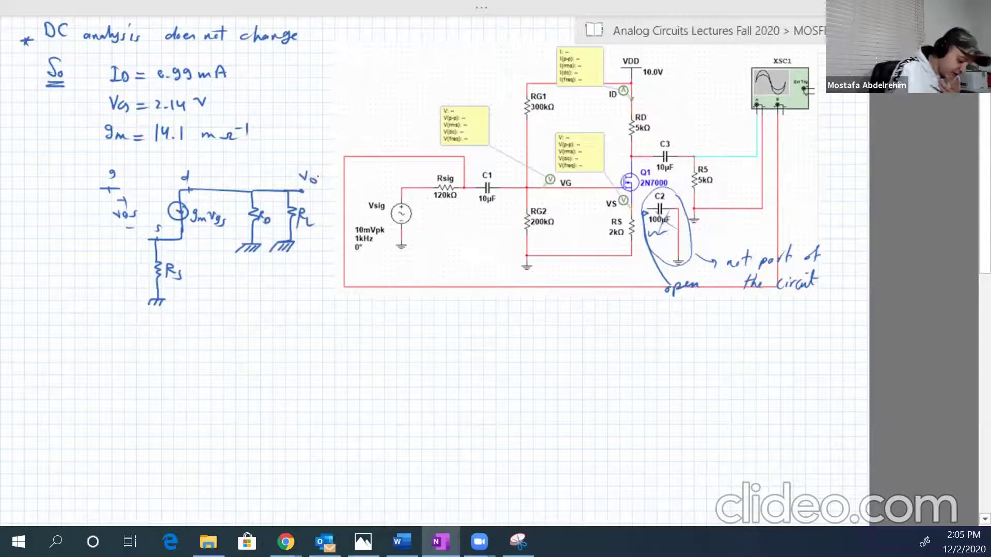
- Draw the grounded gate resistor RG, then the input source vsig with Rsig
mouse_move(100, 188)
mouse_down()
mouse_move(78, 206)
mouse_move(75, 253)
mouse_move(85, 252)
mouse_up()
drag(82, 252, 60, 253)
drag(67, 252, 59, 262)
mouse_move(82, 218)
mouse_down()
mouse_move(84, 236)
mouse_move(91, 230)
mouse_up()
drag(98, 227, 99, 232)
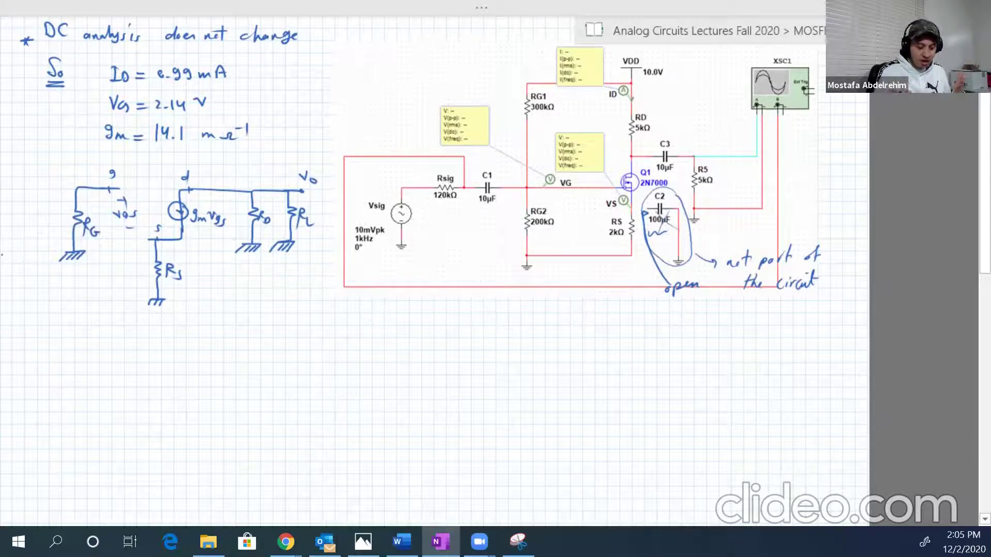
mouse_move(76, 188)
mouse_down()
mouse_move(47, 187)
mouse_move(21, 202)
mouse_move(28, 262)
mouse_move(14, 263)
mouse_up()
drag(29, 226, 49, 245)
mouse_move(52, 165)
mouse_down()
mouse_move(47, 181)
mouse_move(66, 181)
mouse_move(64, 167)
mouse_up()
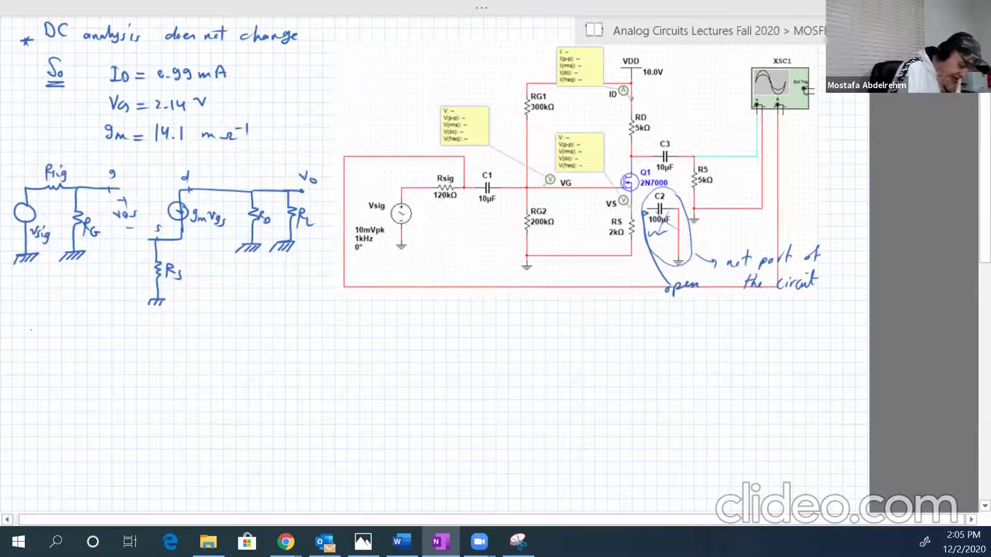
- Below the circuit, write RG = RG1 // RG2
drag(29, 327, 30, 340)
drag(29, 328, 44, 338)
drag(61, 335, 87, 338)
drag(87, 327, 104, 333)
drag(105, 330, 111, 337)
drag(129, 326, 131, 340)
drag(143, 327, 164, 338)
drag(164, 331, 193, 331)
- Continue the RG equation with = 200k // 300kΩ = 120 kΩ
drag(183, 337, 208, 338)
drag(210, 330, 230, 339)
drag(237, 329, 245, 338)
mouse_move(252, 330)
mouse_down()
mouse_move(251, 339)
mouse_move(265, 336)
mouse_up()
drag(271, 331, 288, 337)
drag(290, 332, 296, 336)
drag(297, 333, 323, 333)
drag(315, 338, 334, 338)
drag(340, 329, 356, 331)
mouse_move(369, 324)
mouse_down()
mouse_move(367, 337)
mouse_move(377, 337)
mouse_up()
drag(380, 335, 391, 334)
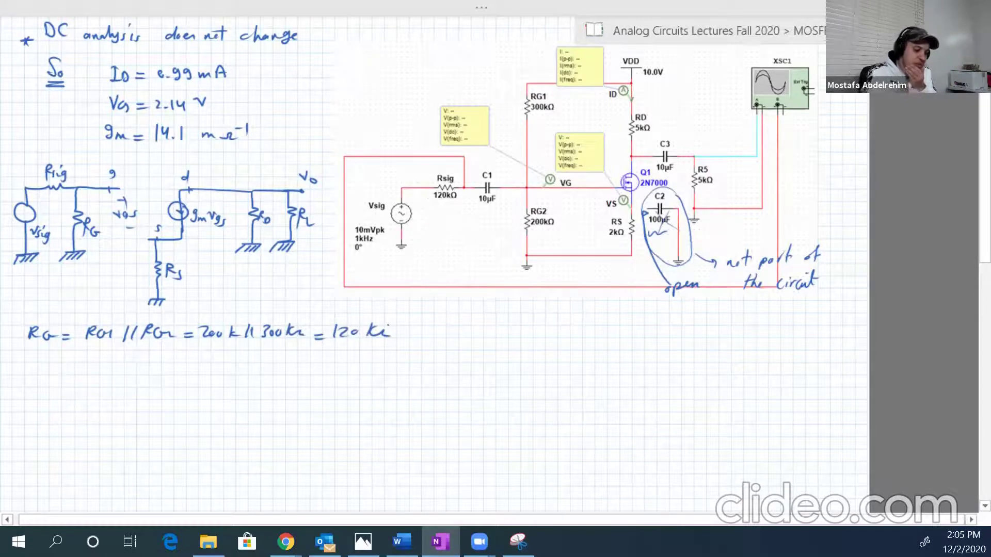
- Mark vin with its polarity across RG in red
scroll(975, 506, down, 2)
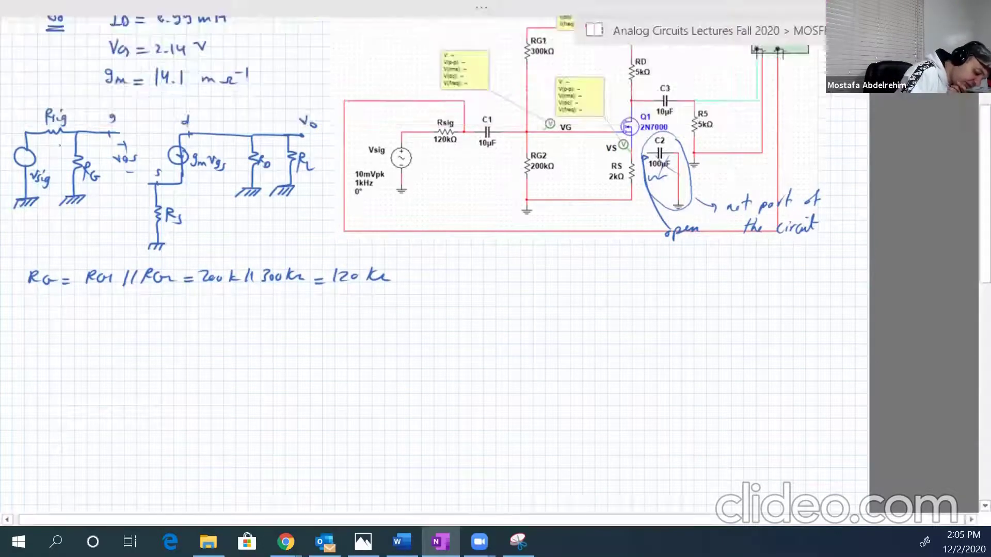
drag(57, 146, 67, 146)
drag(62, 141, 62, 153)
mouse_move(56, 186)
mouse_down()
mouse_move(60, 170)
mouse_move(70, 172)
mouse_up()
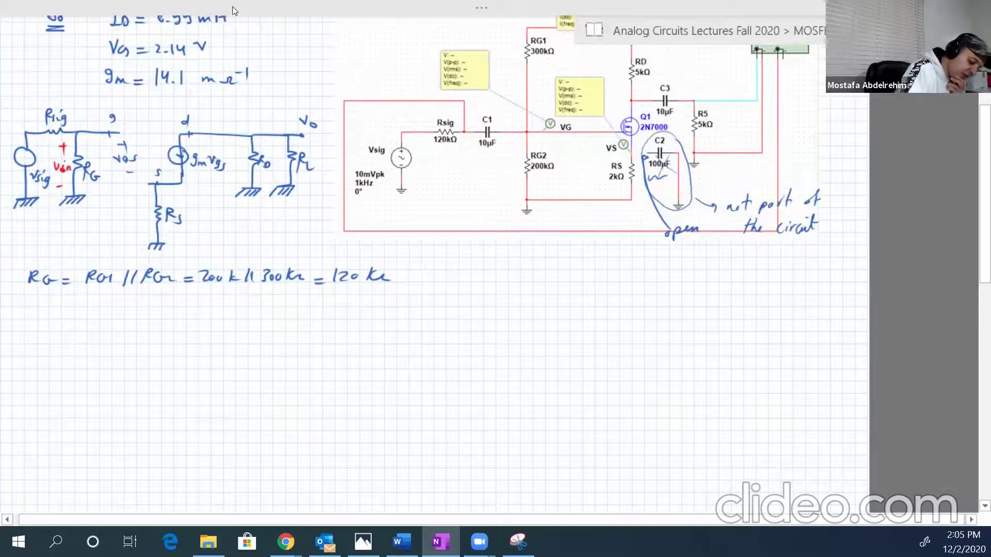
- Write Av = vo/vin followed by an equals sign
drag(51, 313, 55, 307)
mouse_move(55, 307)
mouse_down()
mouse_move(60, 320)
mouse_move(72, 313)
mouse_up()
drag(78, 313, 89, 319)
drag(97, 306, 118, 309)
mouse_move(95, 317)
mouse_down()
mouse_move(125, 317)
mouse_move(110, 333)
mouse_move(147, 315)
mouse_up()
drag(139, 319, 148, 318)
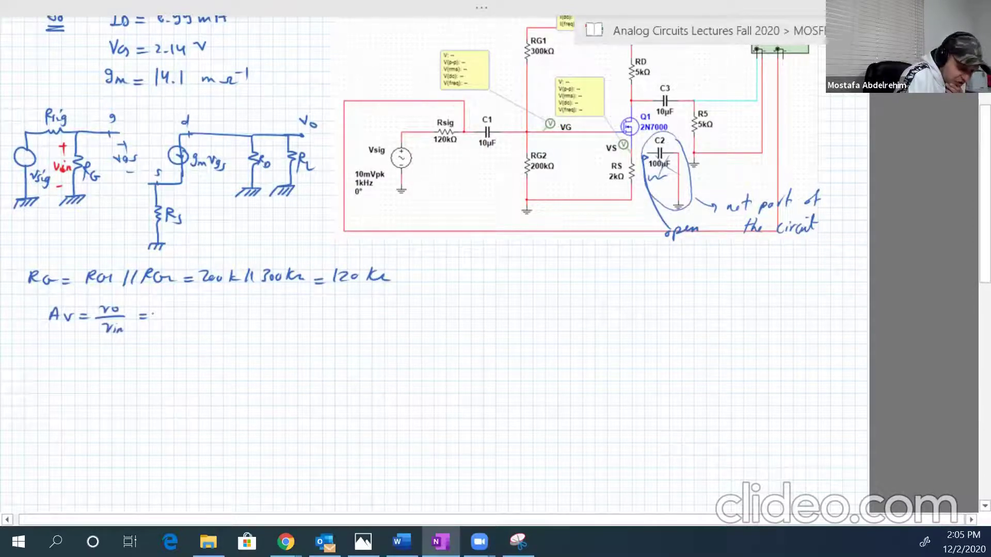
- Add a current arrow on the drain wire and polarity marks across RD and at vo
drag(223, 130, 223, 138)
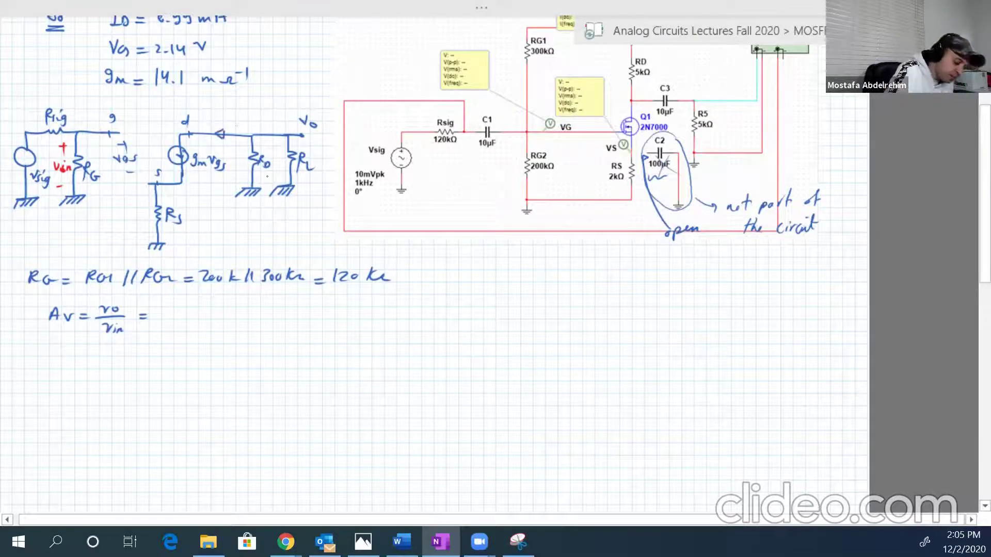
drag(268, 176, 280, 175)
drag(274, 170, 274, 180)
drag(271, 143, 279, 143)
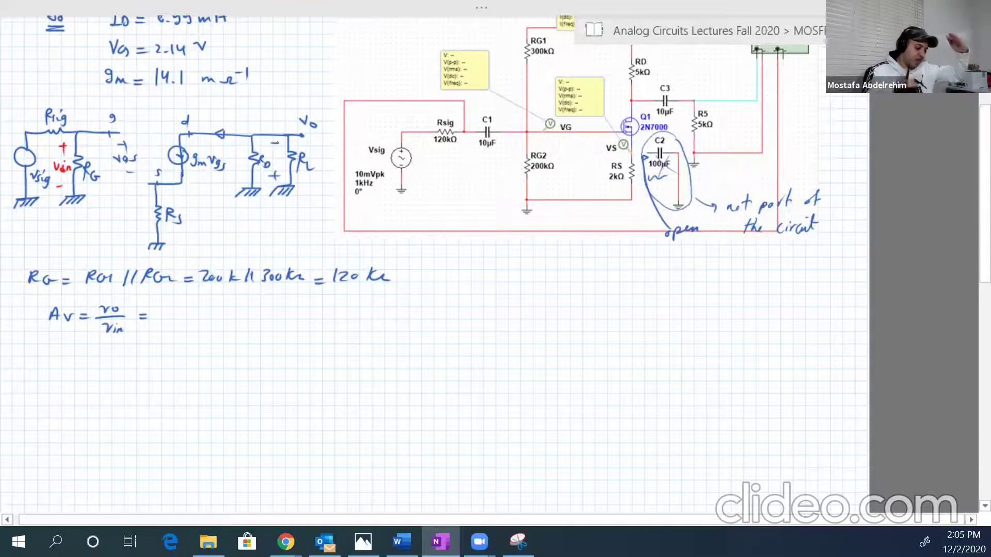
drag(313, 144, 324, 143)
drag(319, 137, 319, 147)
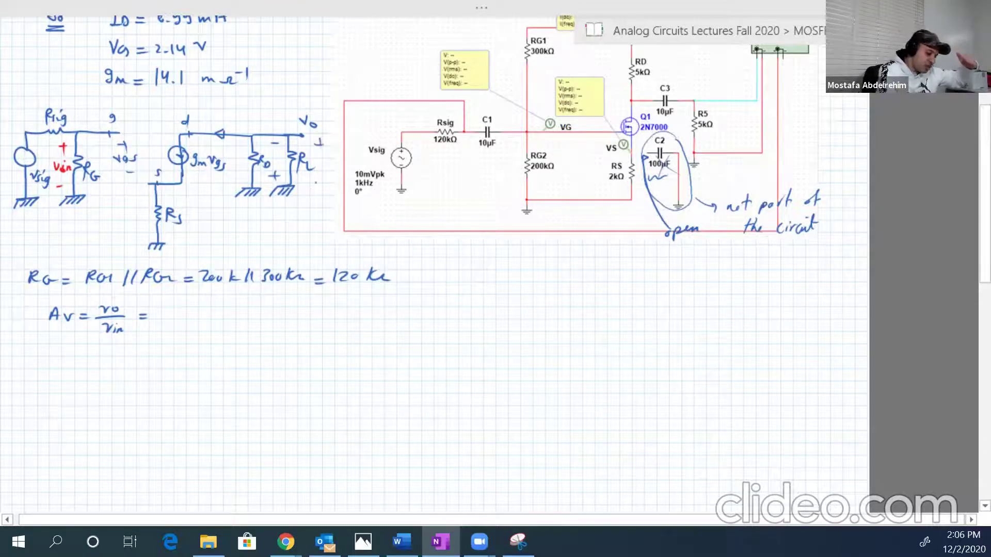
drag(309, 190, 321, 189)
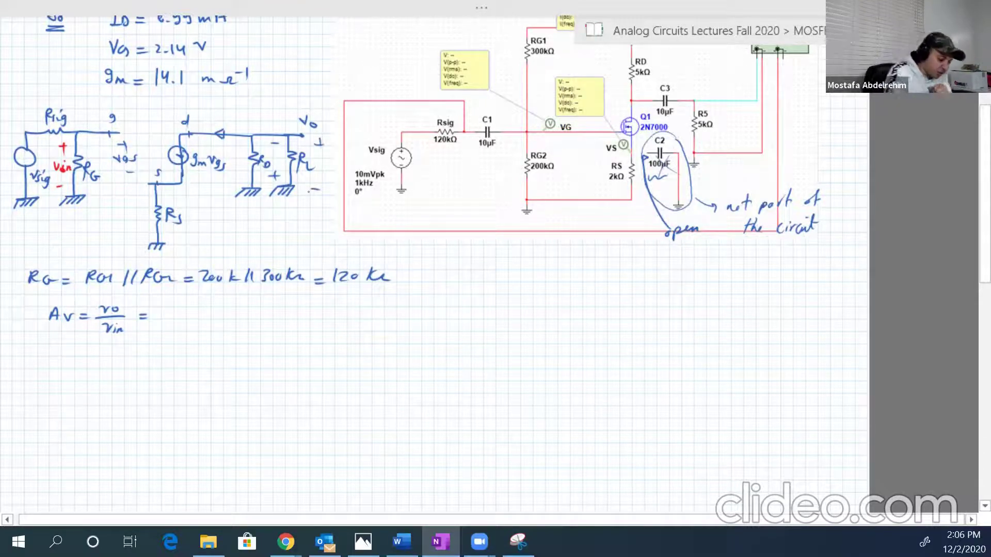
- Write the numerator −gm vgs (RD || RL) over a fraction bar
drag(162, 312, 206, 305)
drag(209, 305, 211, 313)
mouse_move(222, 306)
mouse_down()
mouse_move(288, 300)
mouse_move(293, 308)
mouse_up()
drag(298, 297, 299, 310)
drag(154, 317, 313, 316)
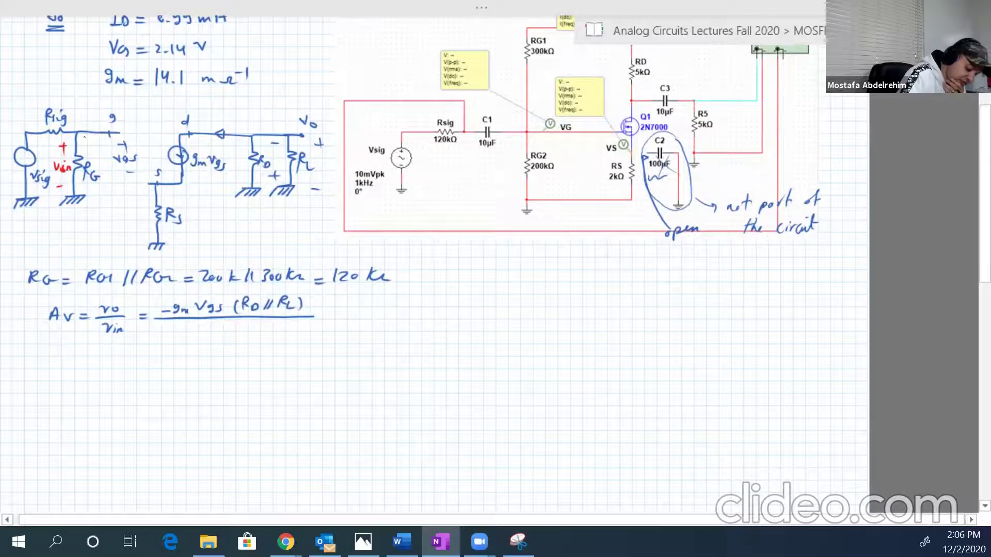
- Dismiss the context menus and deselect the RG ink
right_click(77, 130)
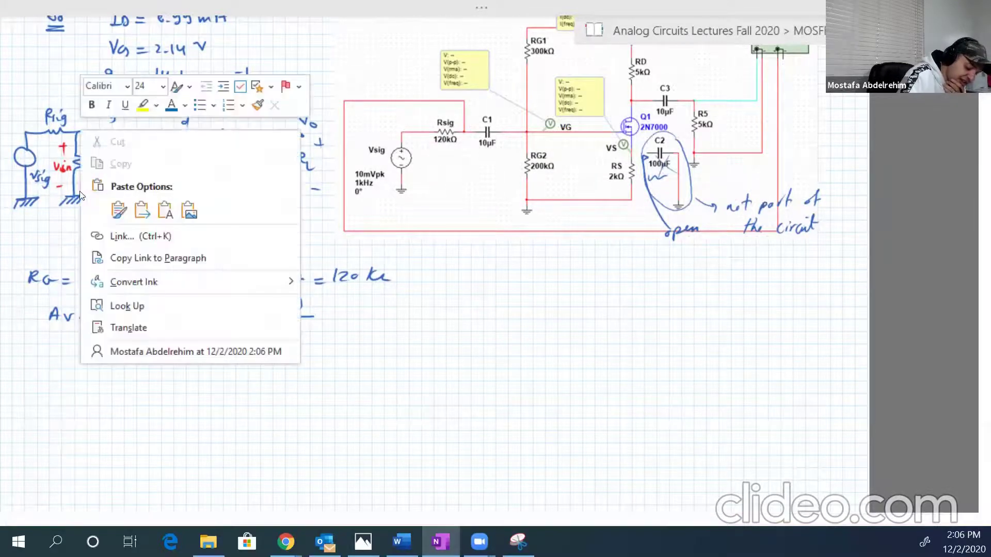
key(Escape)
click(64, 214)
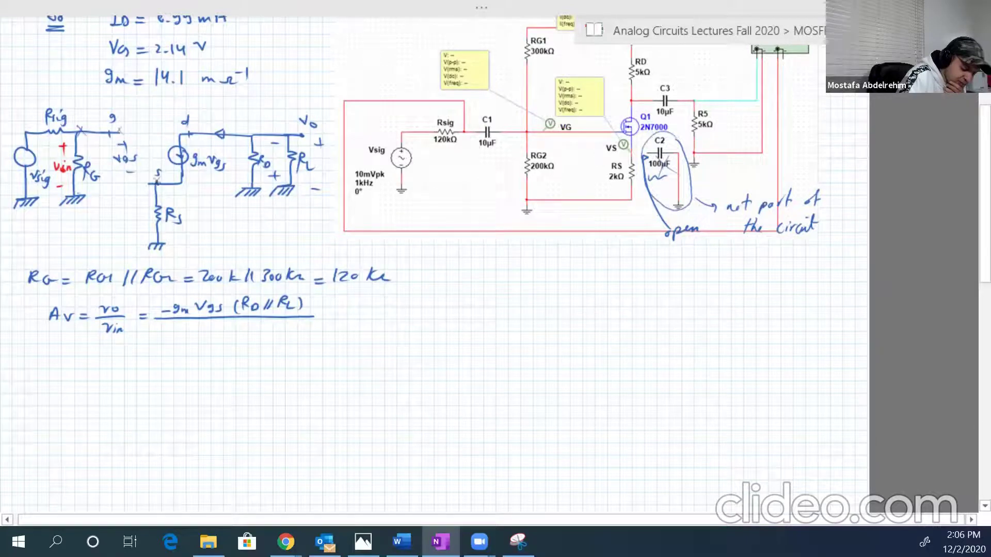
right_click(154, 239)
click(154, 234)
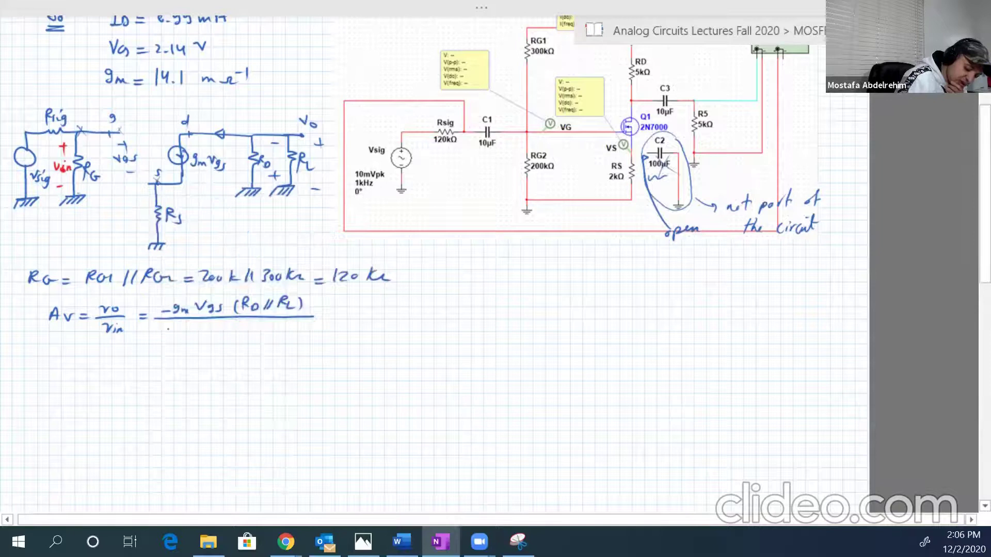
- Write the denominator vgs + vs, then = −gm vgs (Ro||RL) over a new denominator starting vgs +
drag(169, 329, 228, 335)
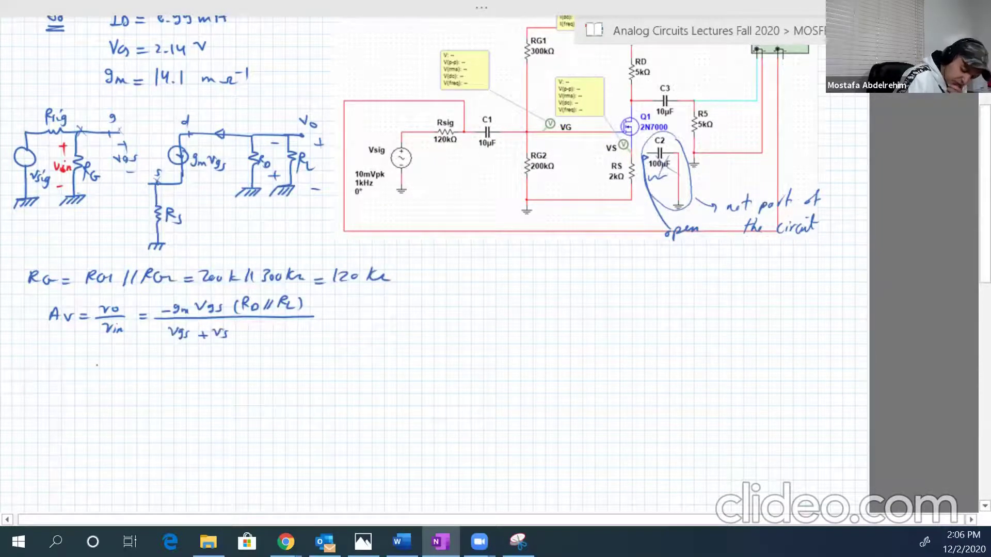
mouse_move(325, 315)
mouse_down()
mouse_move(410, 301)
mouse_move(470, 309)
mouse_up()
mouse_move(474, 296)
mouse_down()
mouse_move(476, 310)
mouse_move(488, 309)
mouse_up()
drag(491, 294, 492, 308)
drag(348, 319, 504, 317)
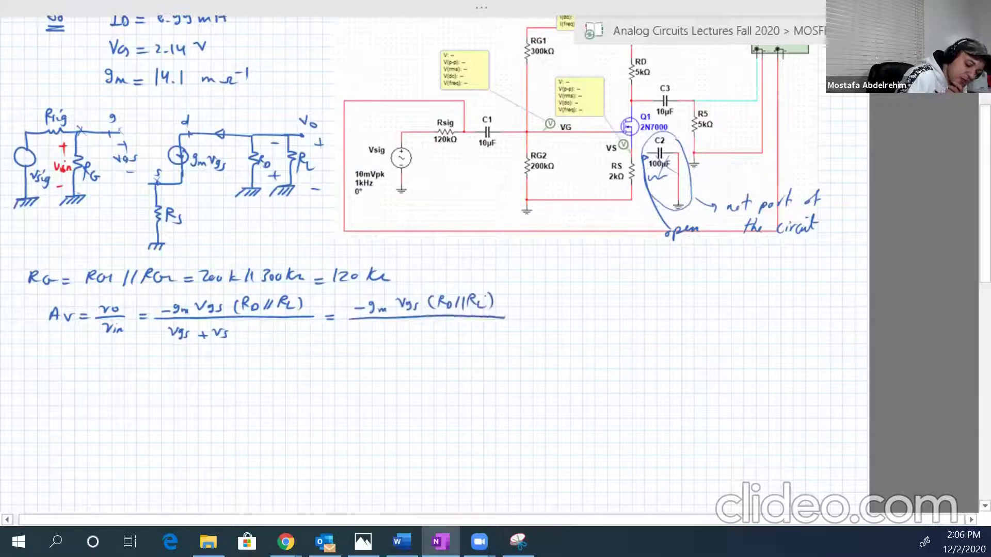
drag(357, 332, 384, 341)
drag(391, 337, 400, 337)
drag(396, 333, 395, 341)
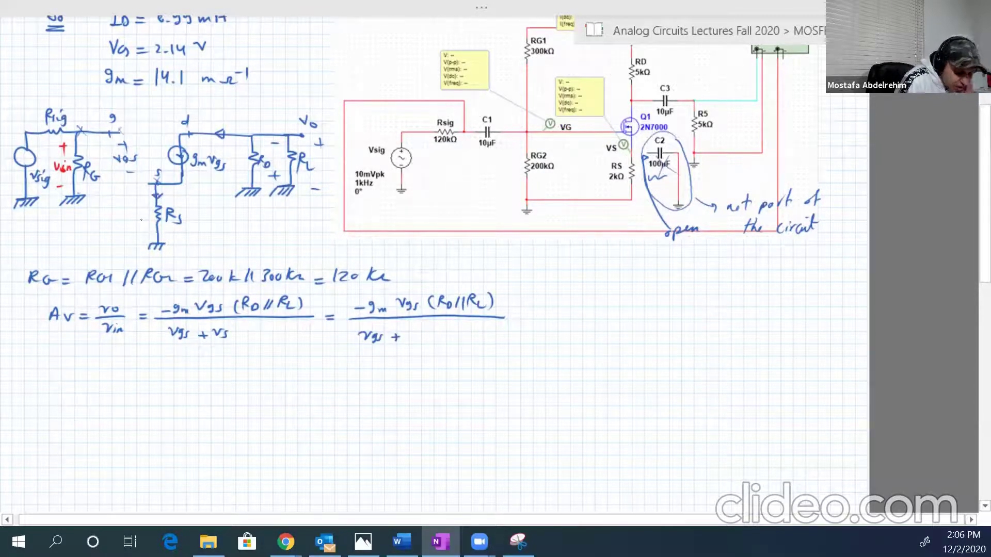
- Annotate gm vgs and the open gate path, complete the denominator with gm vgs Rs, and cancel vgs
drag(194, 174, 212, 178)
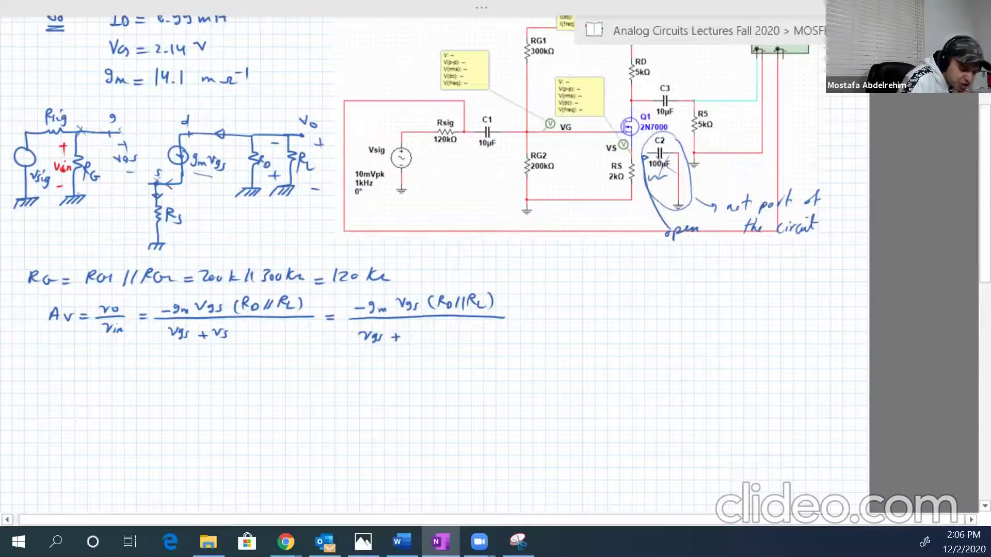
mouse_move(114, 196)
mouse_down()
mouse_move(133, 179)
mouse_move(113, 209)
mouse_move(123, 206)
mouse_up()
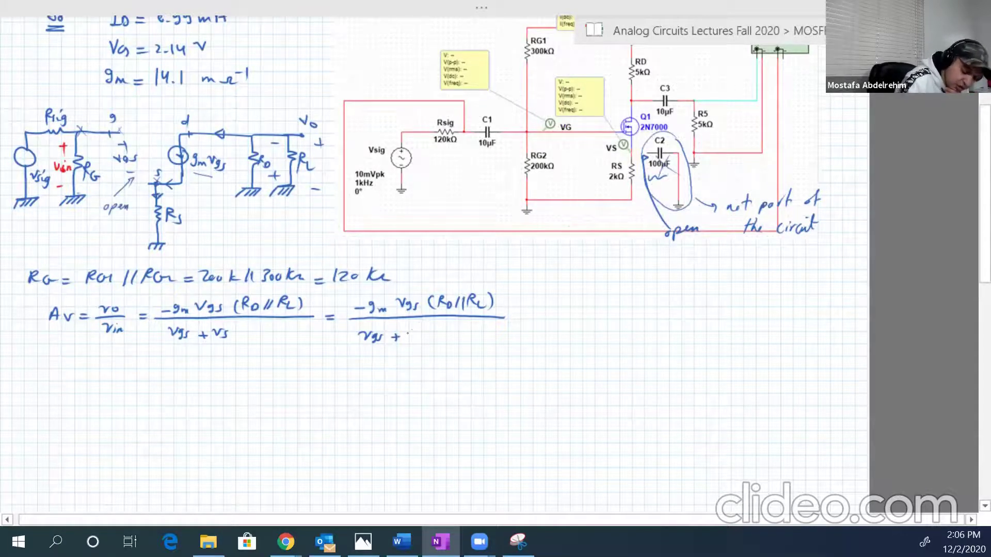
mouse_move(408, 328)
mouse_down()
mouse_move(412, 340)
mouse_move(472, 338)
mouse_up()
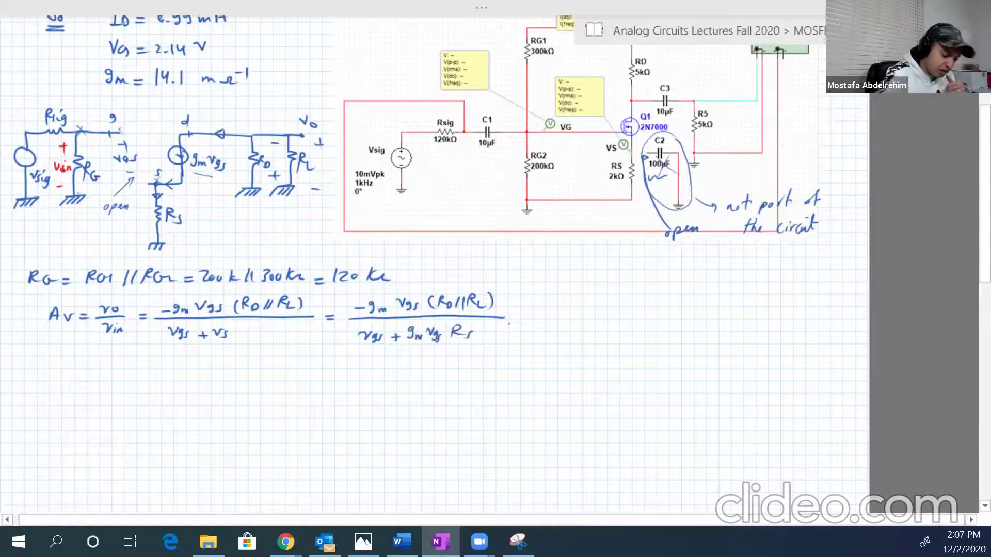
drag(523, 312, 536, 317)
drag(395, 314, 423, 288)
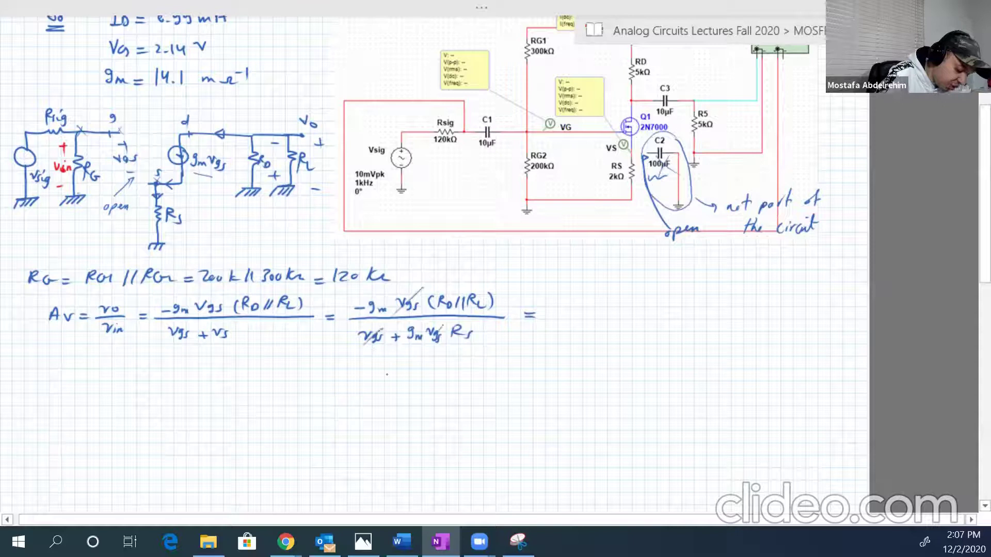
drag(414, 353, 442, 327)
- Write the simplified Av = −gm(Ro||RL)/(1 + gm Rs) and circle its numerator
drag(561, 308, 569, 307)
mouse_move(585, 300)
mouse_down()
mouse_move(584, 313)
mouse_move(611, 313)
mouse_up()
drag(618, 309, 621, 299)
mouse_move(620, 300)
mouse_down()
mouse_move(634, 311)
mouse_move(663, 297)
mouse_move(677, 312)
mouse_up()
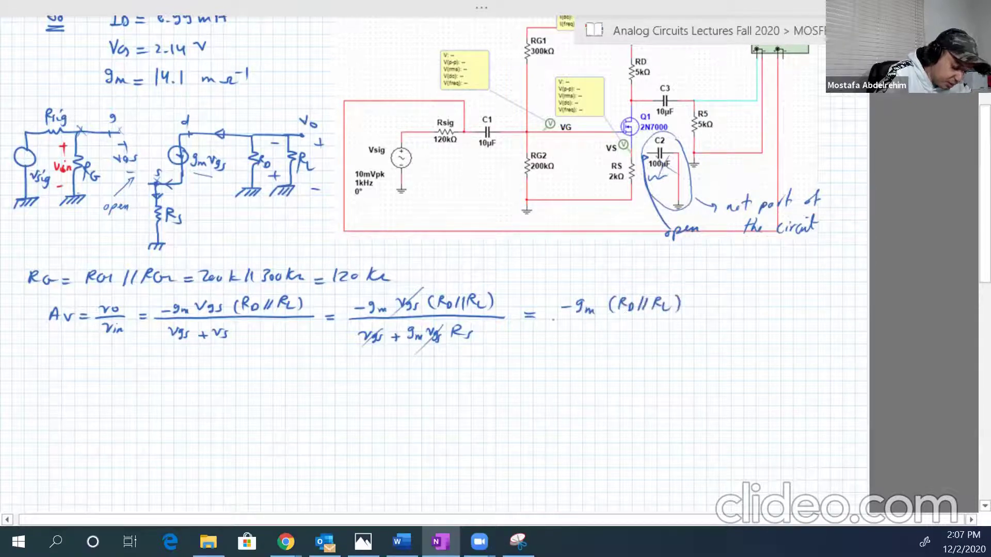
drag(552, 320, 683, 318)
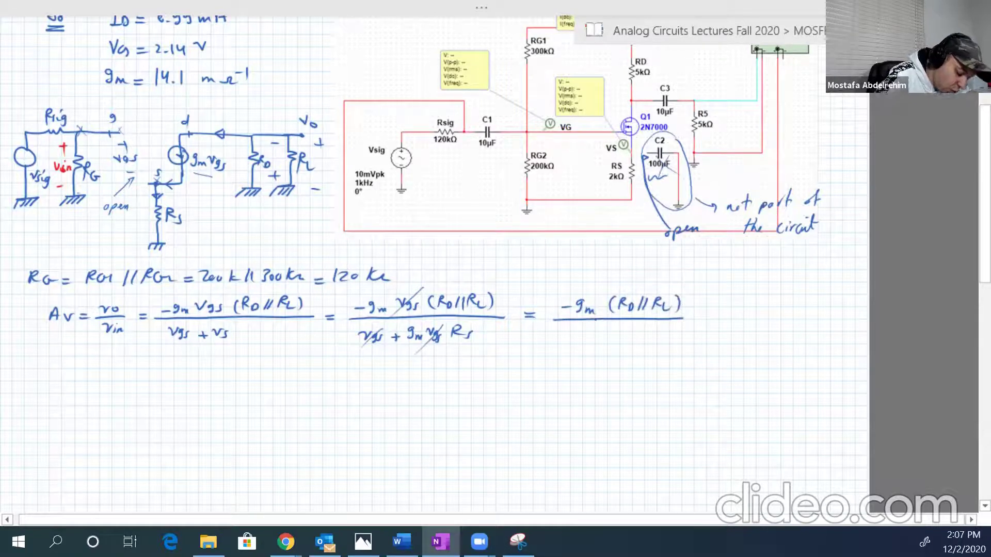
drag(575, 331, 574, 342)
drag(586, 337, 635, 340)
drag(643, 334, 653, 340)
drag(659, 335, 652, 342)
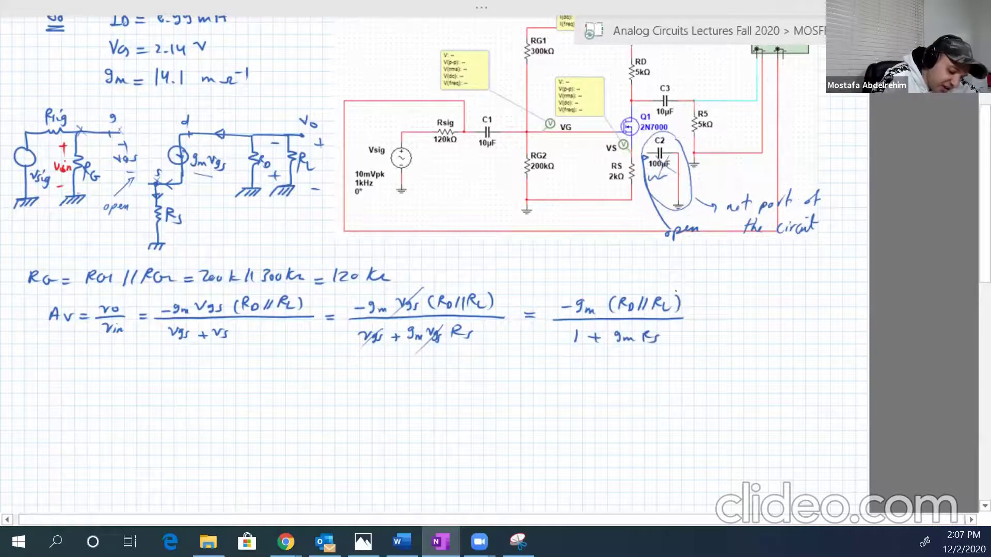
mouse_move(676, 288)
mouse_down()
mouse_move(544, 301)
mouse_move(689, 298)
mouse_up()
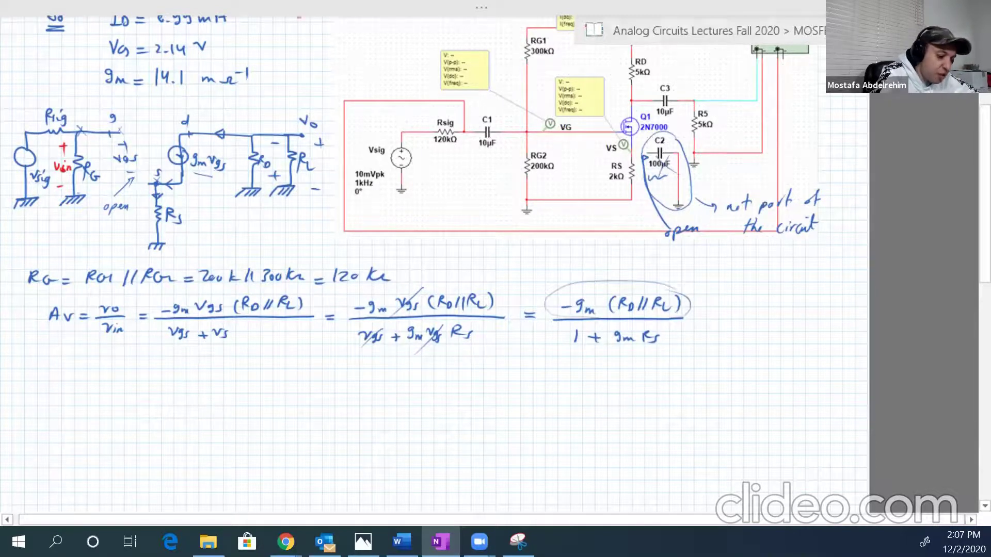
- On the Exp 1 CS Amplifier page, underline the earlier −gm(RL||RD) gain result
key(F11)
key(ctrl+Page_Up)
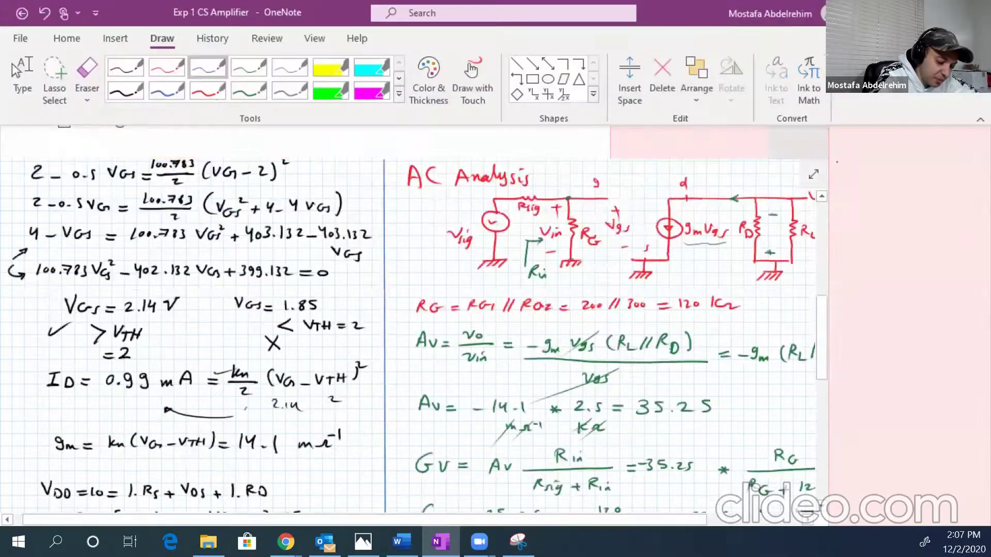
key(F11)
drag(735, 233, 832, 230)
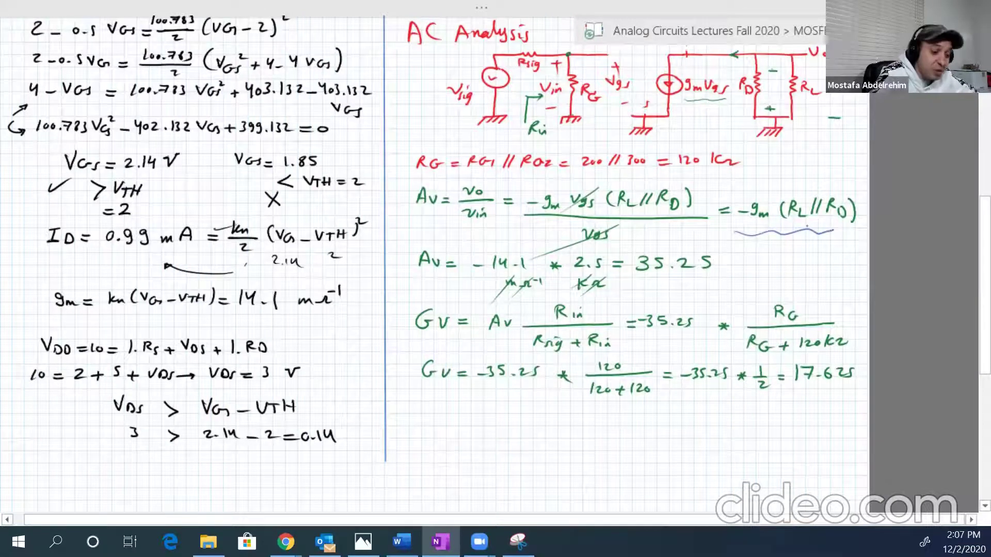
- Back on the Exp 2 CS Amplifier with Rs page, ink an equals sign after the gain fraction
key(F11)
key(ctrl+Page_Down)
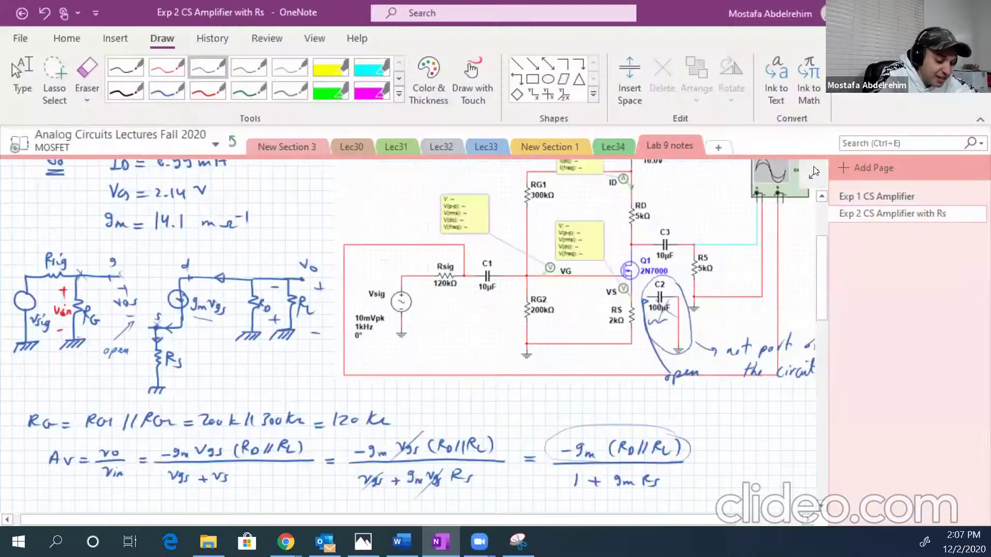
key(F11)
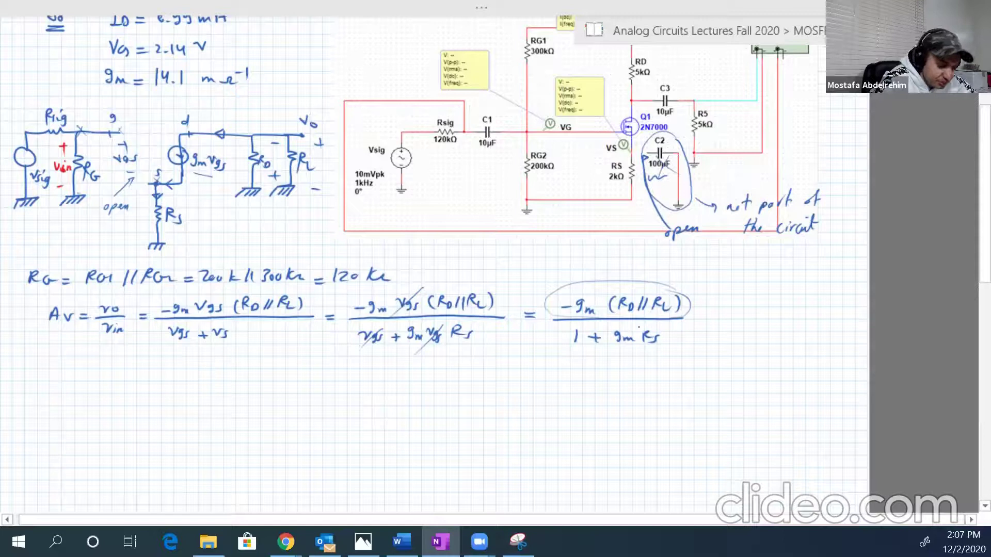
drag(697, 314, 710, 320)
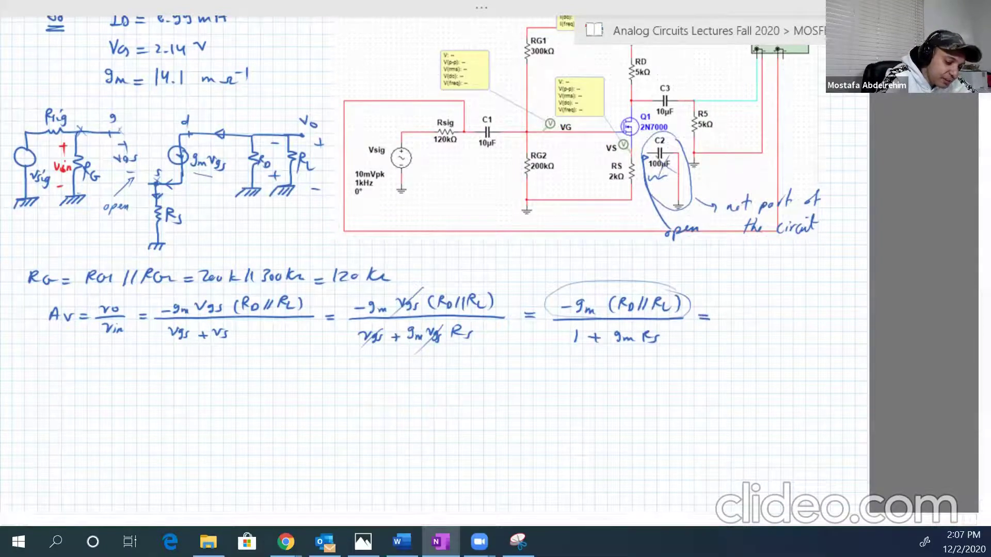
- Check the Exp 1 page again, then return to Exp 2 in full-page view
key(F11)
key(ctrl+Page_Up)
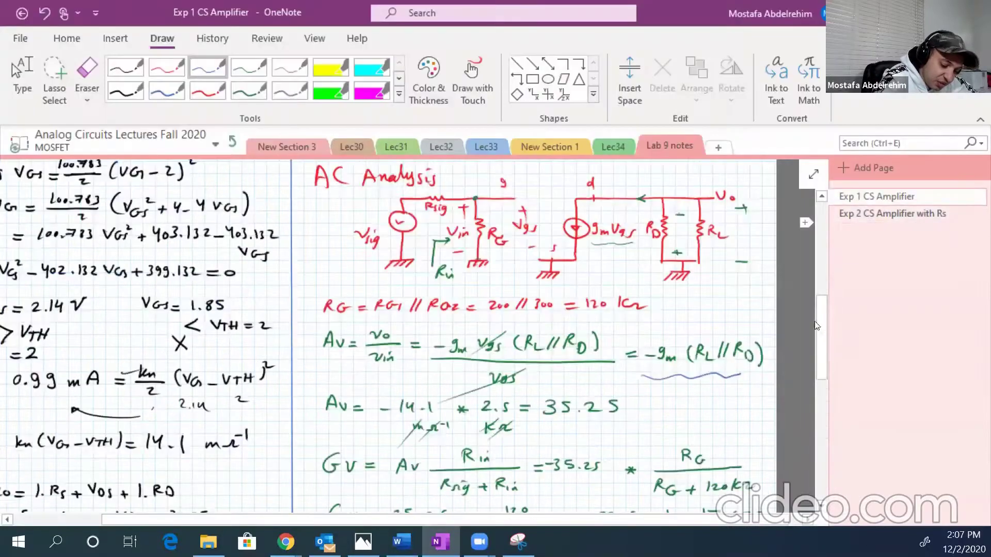
scroll(821, 362, down, 5)
scroll(817, 376, up, 3)
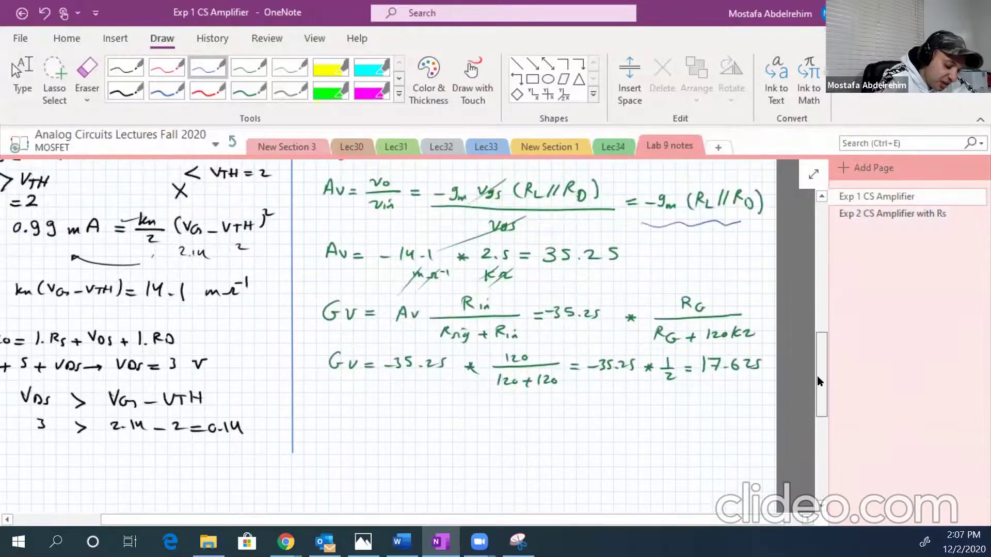
click(904, 212)
key(F11)
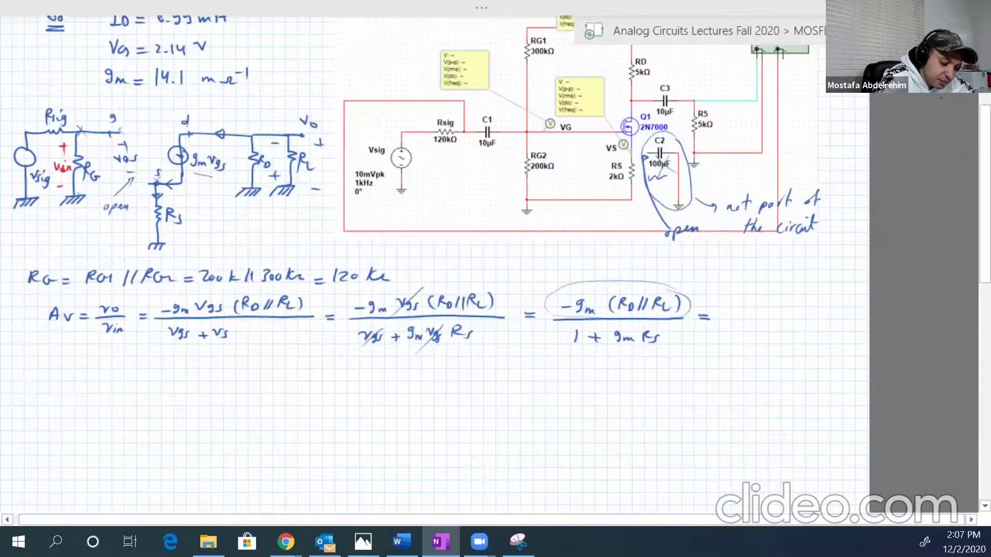
- Write 35.25/(1+14.1×2) after the final equals sign, undoing a stray K stroke
mouse_move(730, 303)
mouse_down()
mouse_move(737, 312)
mouse_move(773, 312)
mouse_up()
click(755, 311)
mouse_move(714, 320)
mouse_down()
mouse_move(820, 314)
mouse_move(722, 342)
mouse_move(742, 337)
mouse_up()
mouse_move(736, 332)
mouse_down()
mouse_move(735, 344)
mouse_move(748, 342)
mouse_up()
mouse_move(760, 330)
mouse_down()
mouse_move(756, 337)
mouse_move(768, 336)
mouse_up()
mouse_move(764, 331)
mouse_down()
mouse_move(763, 342)
mouse_move(785, 341)
mouse_up()
click(770, 341)
mouse_move(785, 333)
mouse_down()
mouse_move(777, 342)
mouse_move(801, 342)
mouse_up()
drag(805, 330, 806, 336)
drag(806, 336, 815, 342)
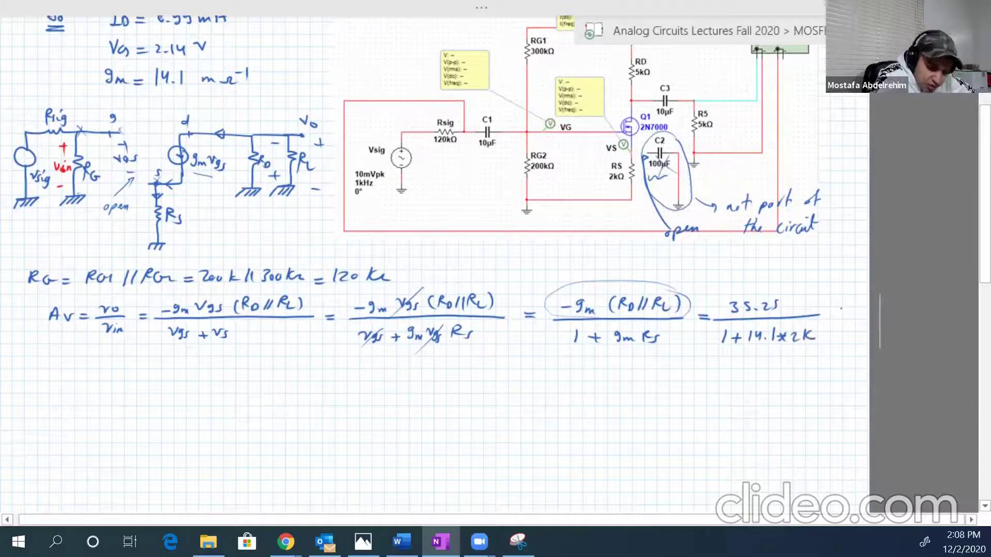
key(ctrl+z)
key(ctrl+z)
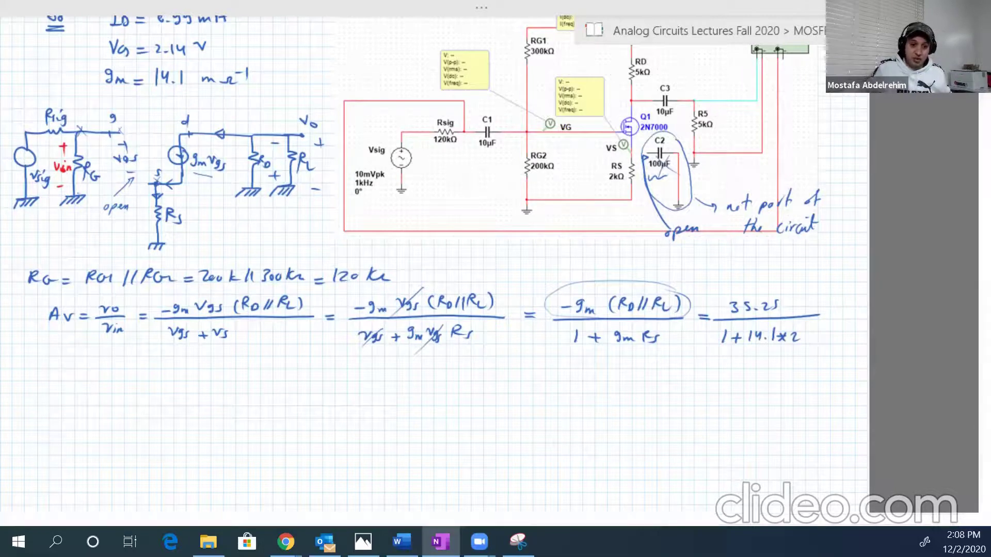
- Complete the equation as 1.21 and write Av = 1.21 boxed beneath it
key(alt+Tab)
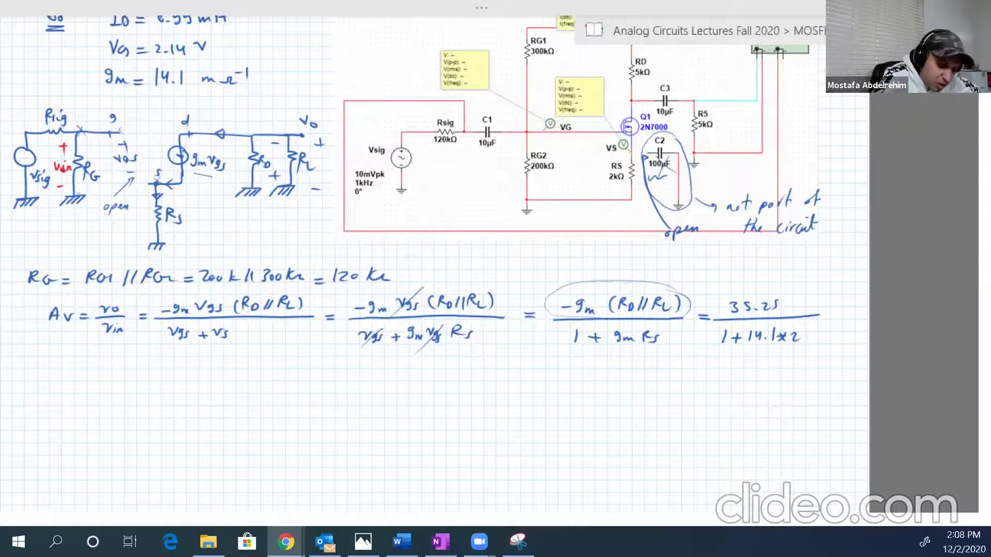
drag(824, 314, 861, 318)
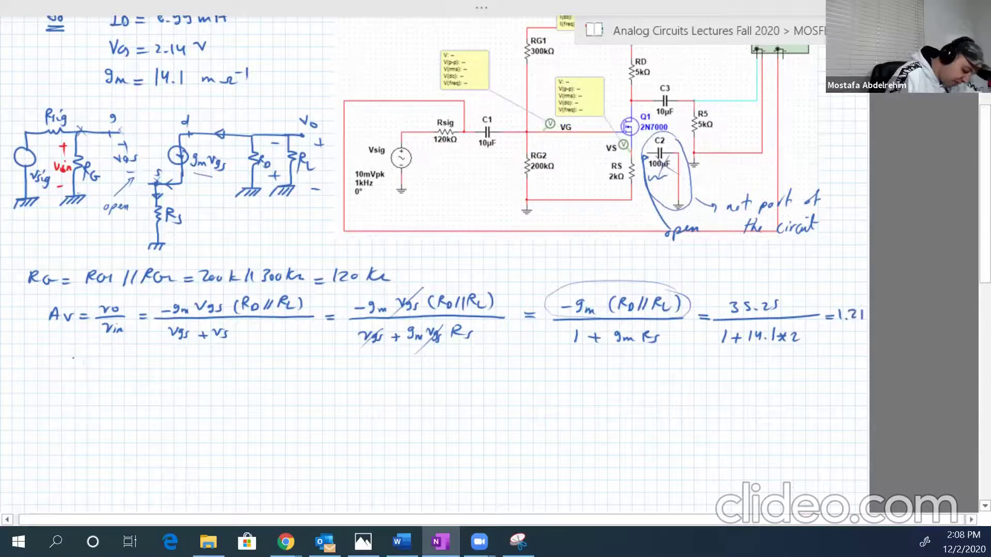
drag(71, 368, 80, 363)
mouse_move(84, 360)
mouse_down()
mouse_move(142, 368)
mouse_move(151, 346)
mouse_move(60, 380)
mouse_move(136, 383)
mouse_up()
click(125, 367)
mouse_move(148, 347)
mouse_down()
mouse_move(151, 367)
mouse_move(120, 383)
mouse_up()
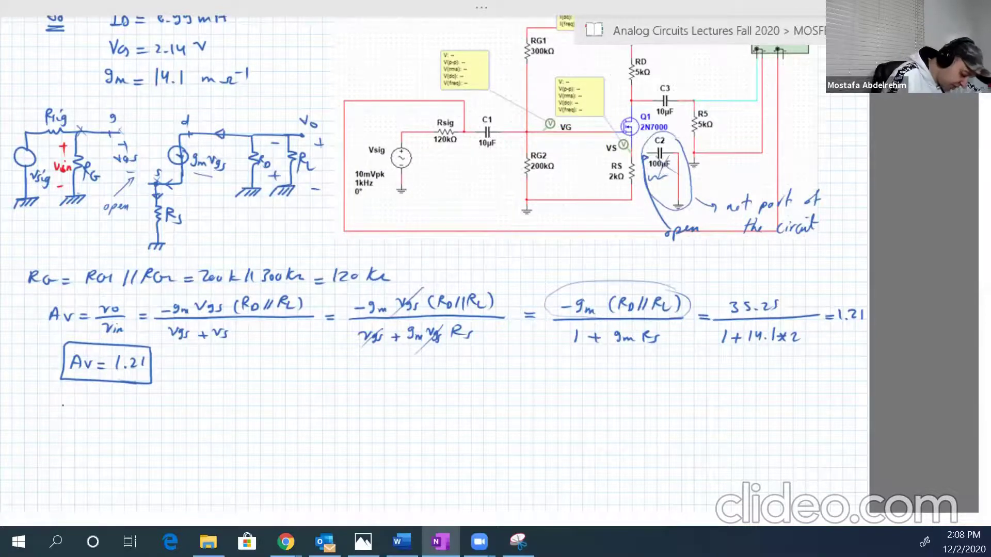
- Write Gv = Av·Rin/(Rin+Rsig) = below the boxed Av result
mouse_move(70, 402)
mouse_down()
mouse_move(72, 412)
mouse_move(103, 410)
mouse_up()
drag(93, 416, 104, 415)
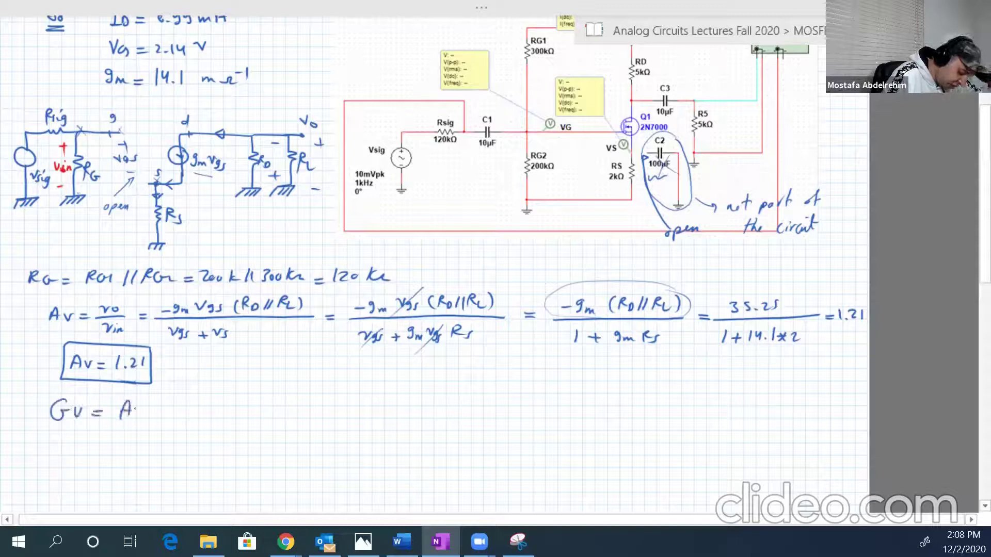
mouse_move(133, 409)
mouse_down()
mouse_move(197, 406)
mouse_move(181, 419)
mouse_move(224, 423)
mouse_up()
mouse_move(146, 435)
mouse_down()
mouse_move(148, 446)
mouse_move(186, 440)
mouse_up()
mouse_move(182, 436)
mouse_down()
mouse_move(182, 445)
mouse_move(196, 442)
mouse_up()
drag(194, 428, 209, 442)
mouse_move(211, 436)
mouse_down()
mouse_move(220, 444)
mouse_move(209, 451)
mouse_up()
drag(236, 418, 245, 418)
drag(237, 423, 313, 420)
- Substitute values as 1.21·120/(120+120) = 1.21·0.5 =
click(272, 416)
mouse_move(313, 412)
mouse_down()
mouse_move(305, 419)
mouse_move(376, 417)
mouse_move(336, 407)
mouse_move(347, 406)
mouse_up()
drag(353, 400, 325, 437)
drag(329, 429, 341, 437)
mouse_move(346, 433)
mouse_down()
mouse_move(357, 433)
mouse_move(353, 442)
mouse_up()
mouse_move(362, 428)
mouse_down()
mouse_move(361, 437)
mouse_move(380, 437)
mouse_move(405, 414)
mouse_up()
drag(394, 419, 454, 419)
click(438, 418)
mouse_move(461, 407)
mouse_down()
mouse_move(460, 418)
mouse_move(487, 422)
mouse_up()
mouse_move(487, 414)
mouse_down()
mouse_move(475, 422)
mouse_move(495, 413)
mouse_move(508, 420)
mouse_up()
click(503, 417)
drag(521, 414, 533, 419)
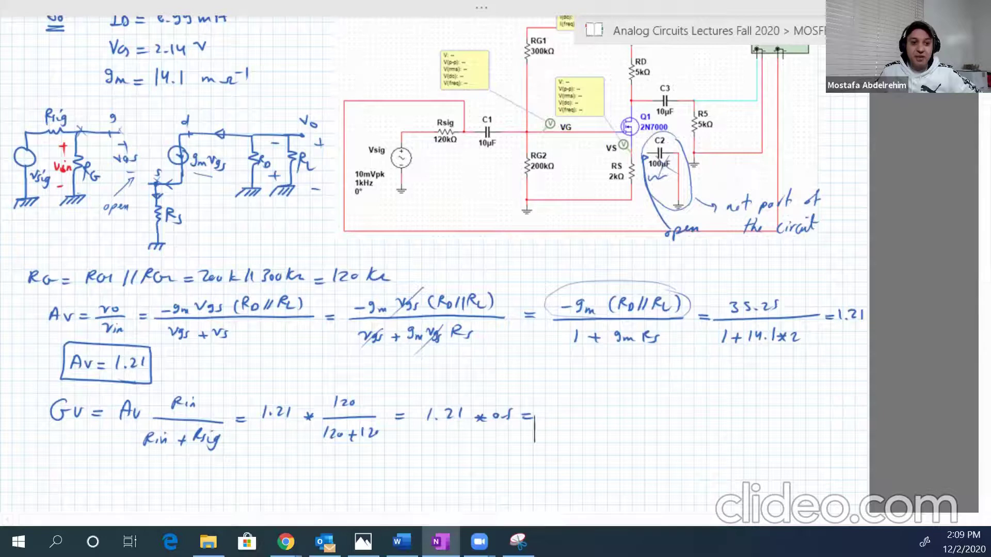
- Write the final result 0.605 for Gv
key(alt+Tab)
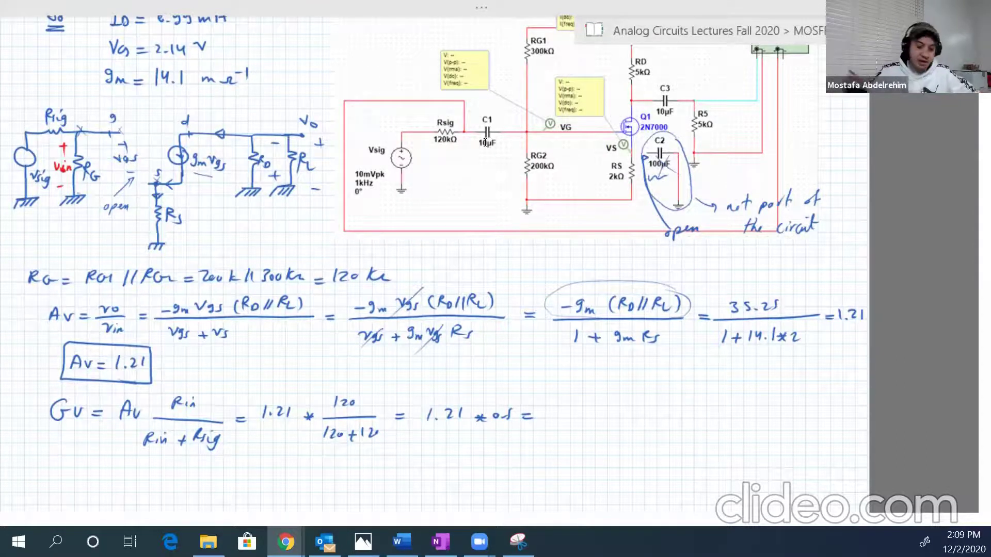
drag(562, 408, 592, 409)
click(570, 417)
drag(605, 405, 597, 417)
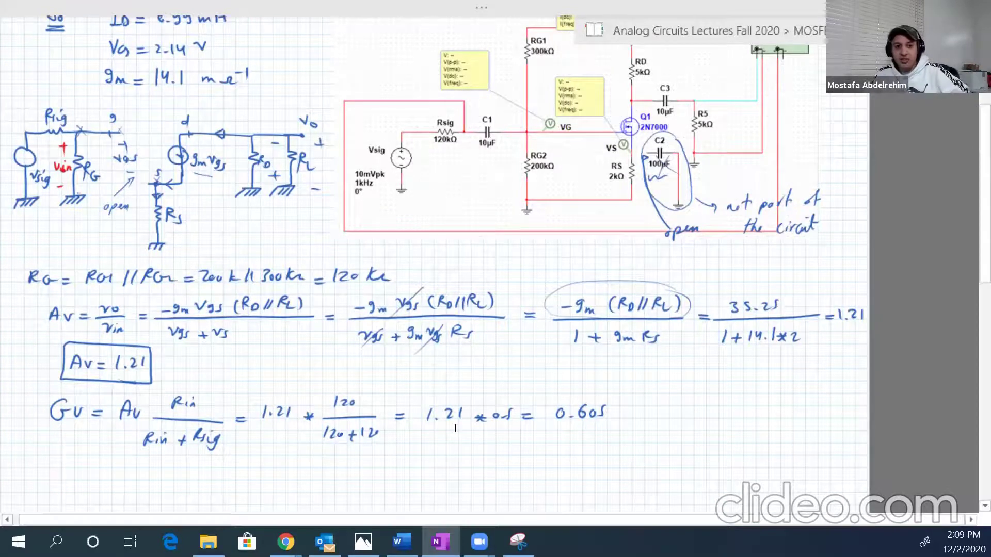
click(607, 413)
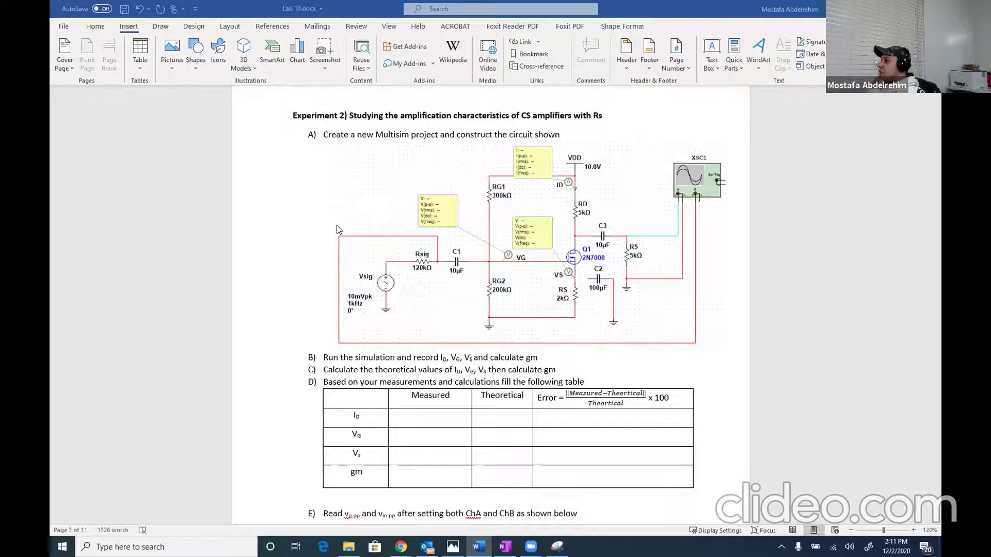
- Scroll the Lab 10 handout through Experiment 2 down to gain items F–J and the questions box
scroll(455, 213, down, 3)
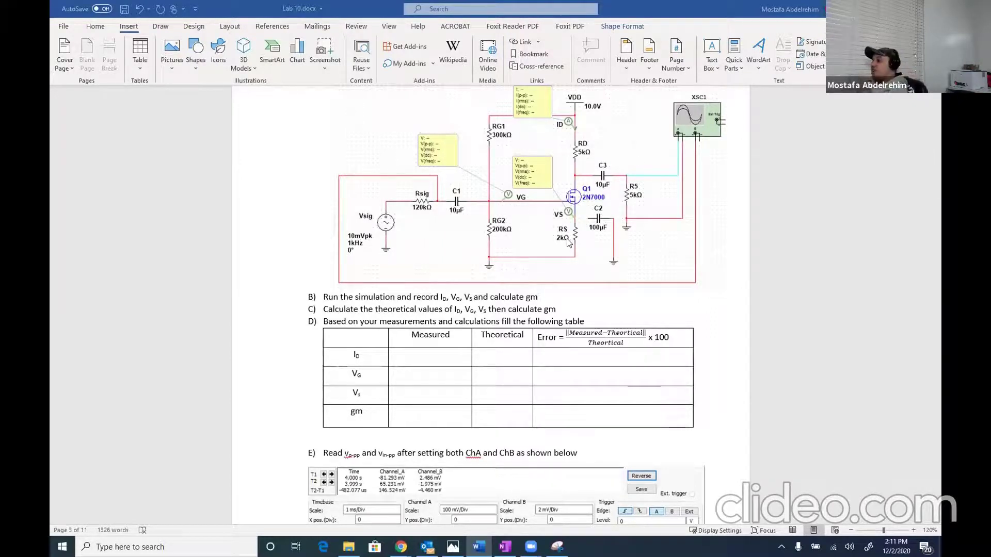
scroll(471, 244, down, 1)
scroll(471, 244, up, 2)
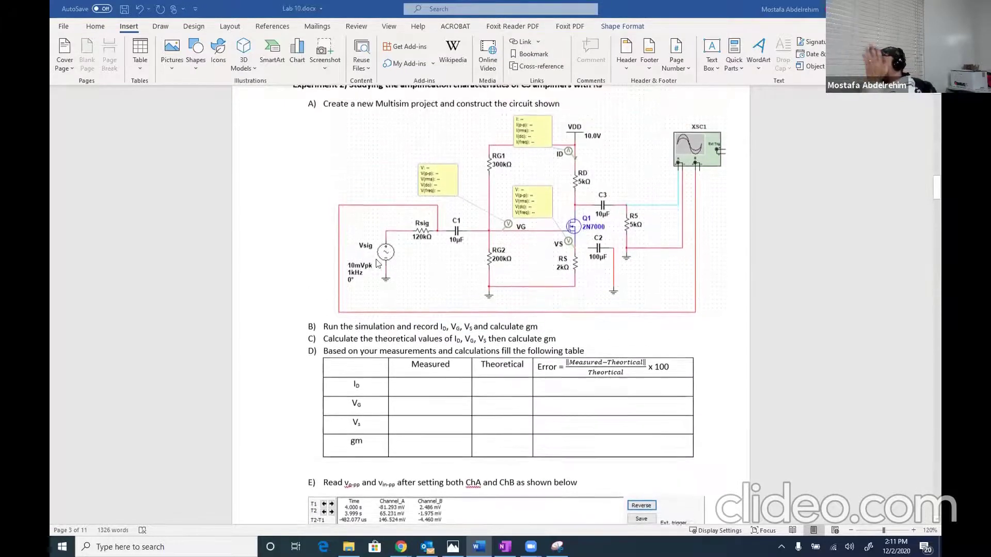
scroll(464, 258, down, 2)
scroll(427, 304, down, 2)
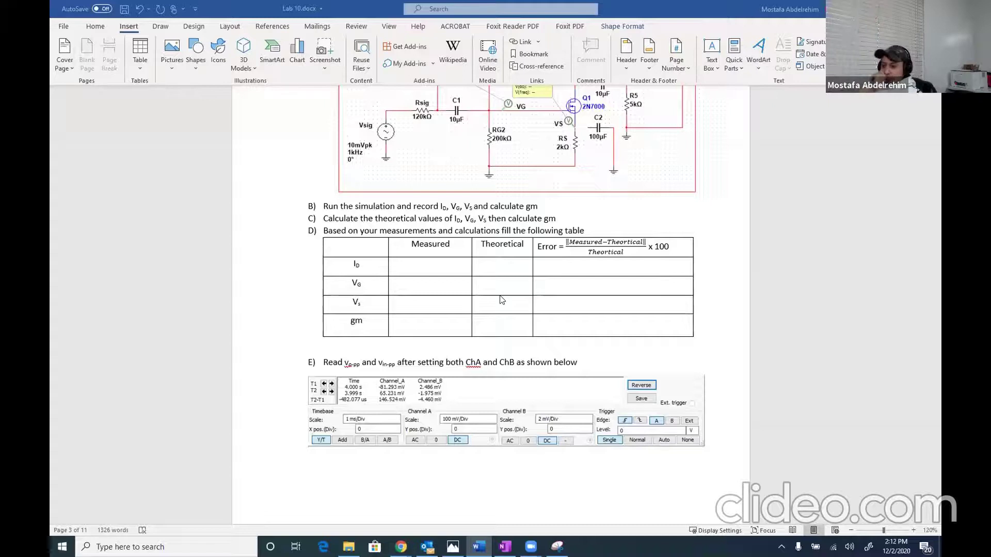
scroll(501, 299, down, 4)
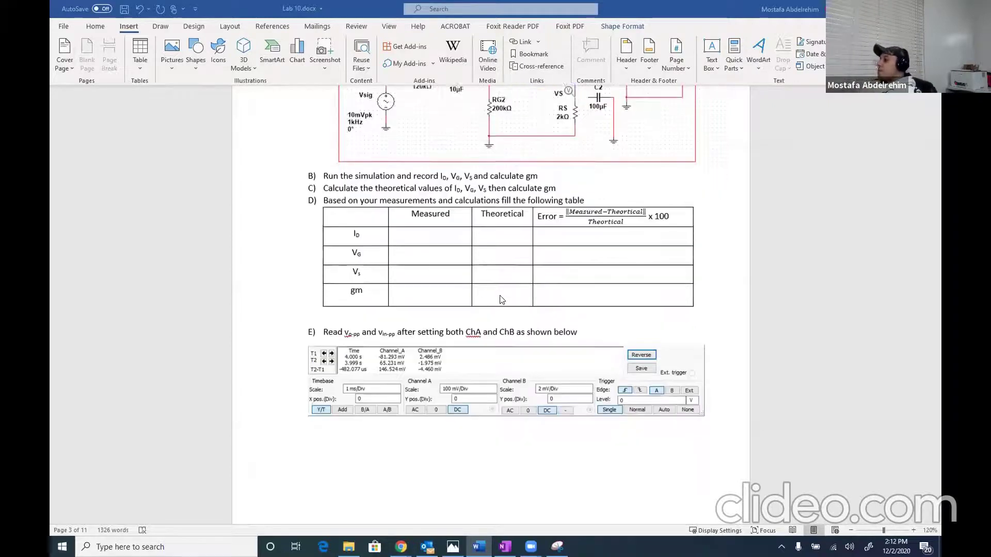
scroll(480, 289, down, 1)
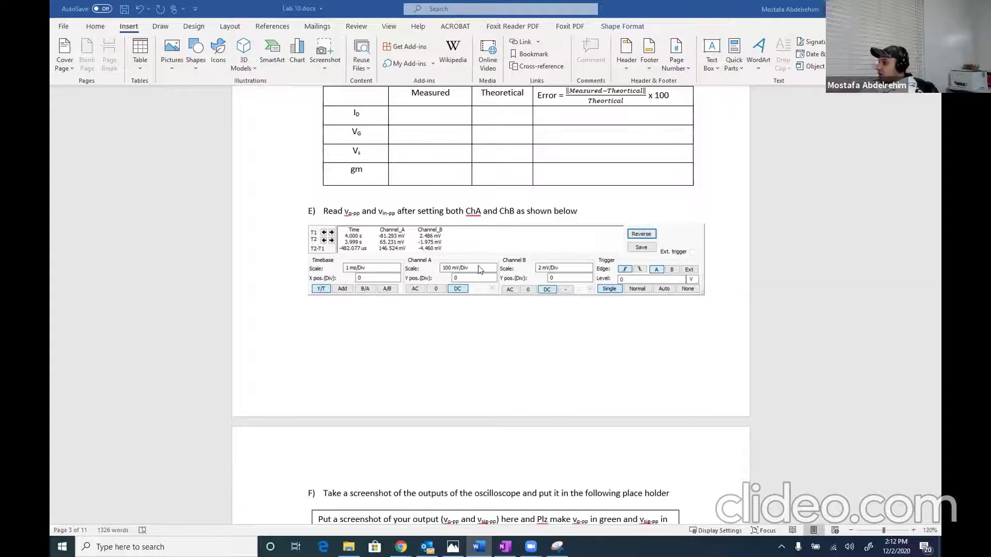
scroll(478, 270, down, 3)
scroll(478, 270, down, 2)
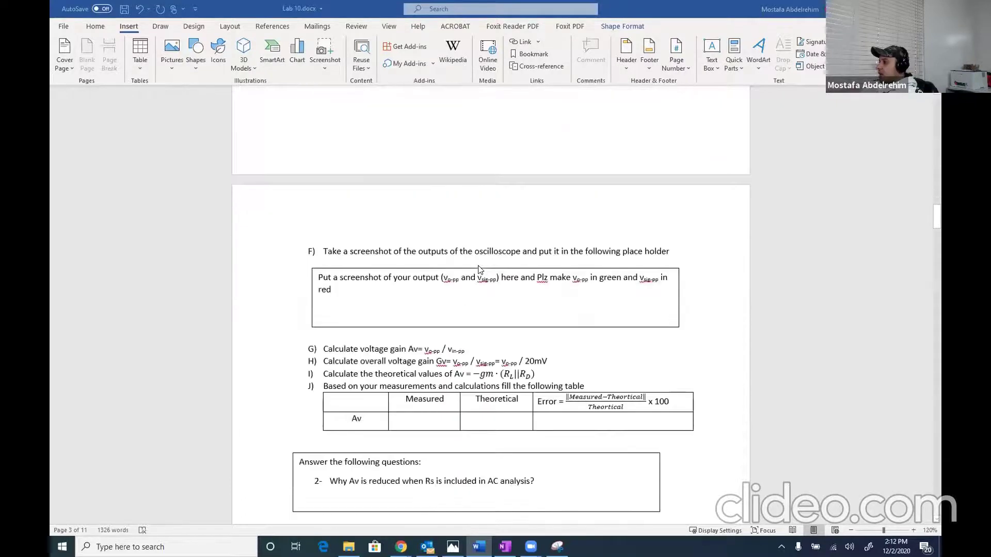
scroll(478, 269, down, 1)
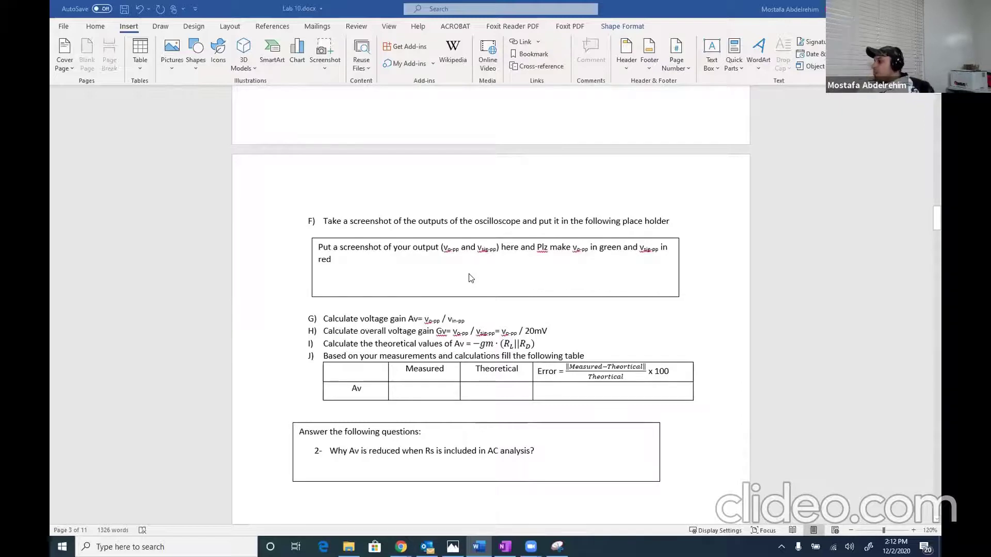
scroll(471, 278, down, 1)
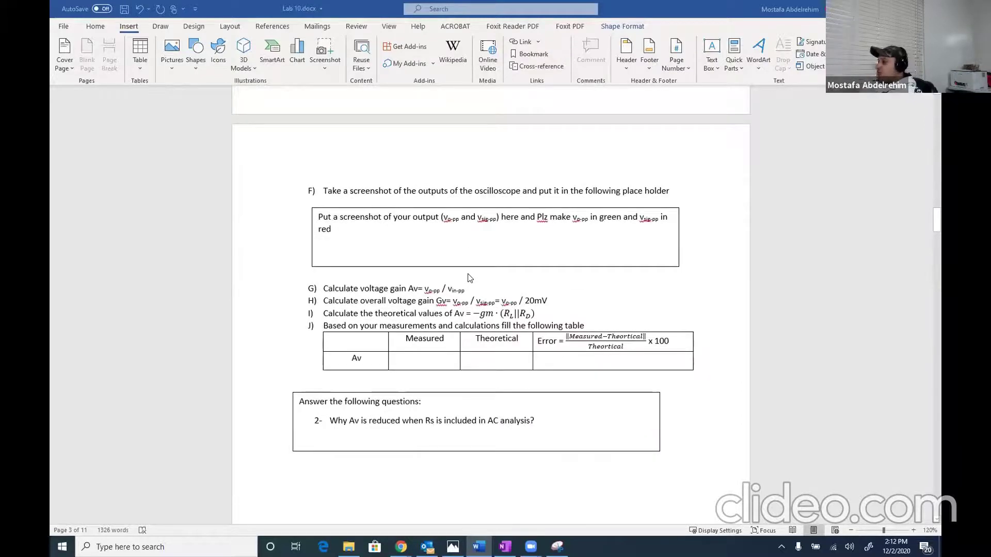
scroll(470, 278, down, 2)
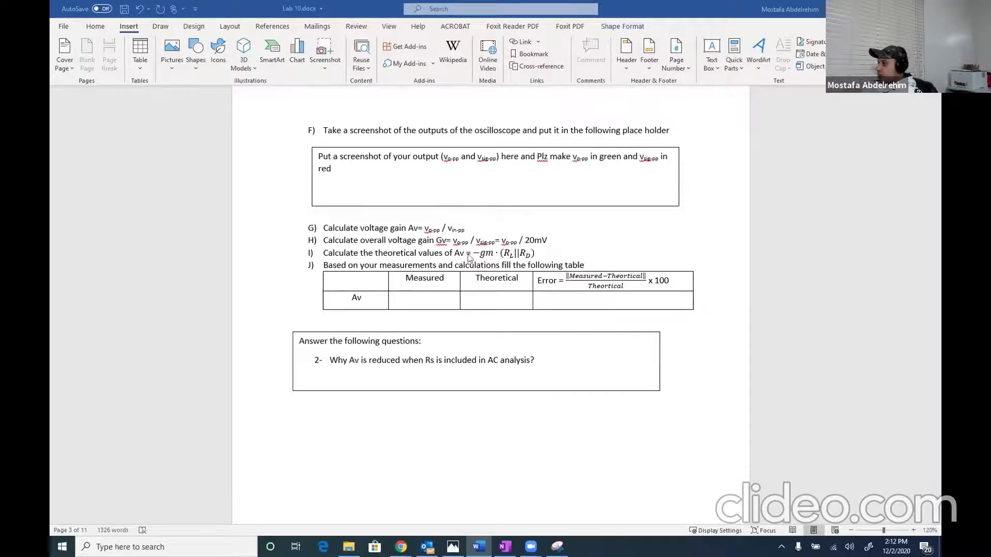
- Put the cursor inside item I's Av equation, ready to add the 1+gm·Rs denominator
click(533, 254)
click(533, 253)
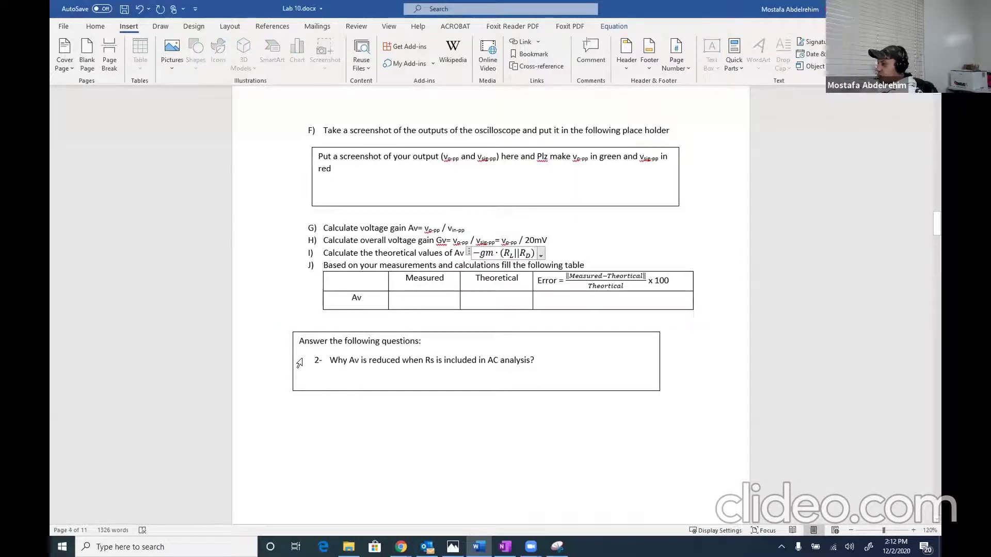
key(Return)
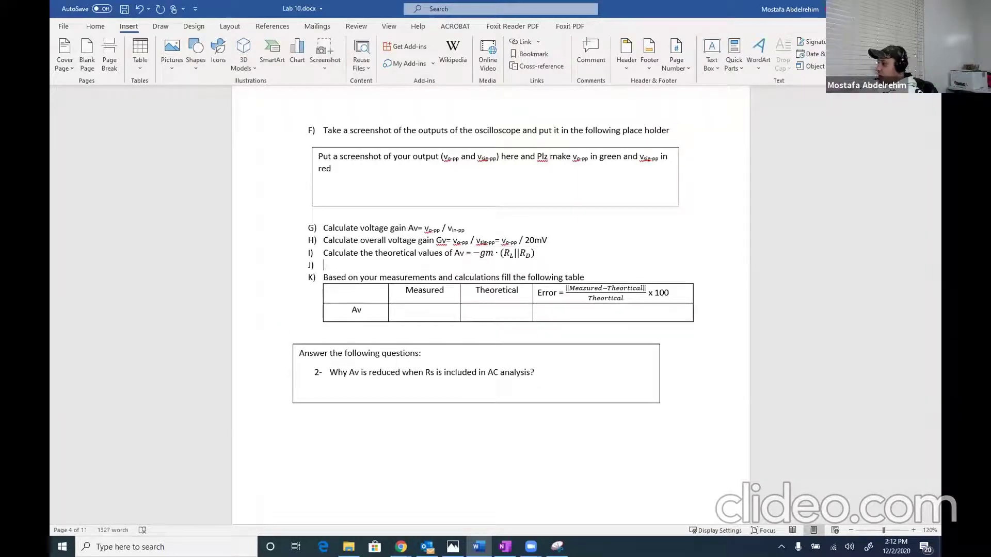
key(BackSpace)
key(Left)
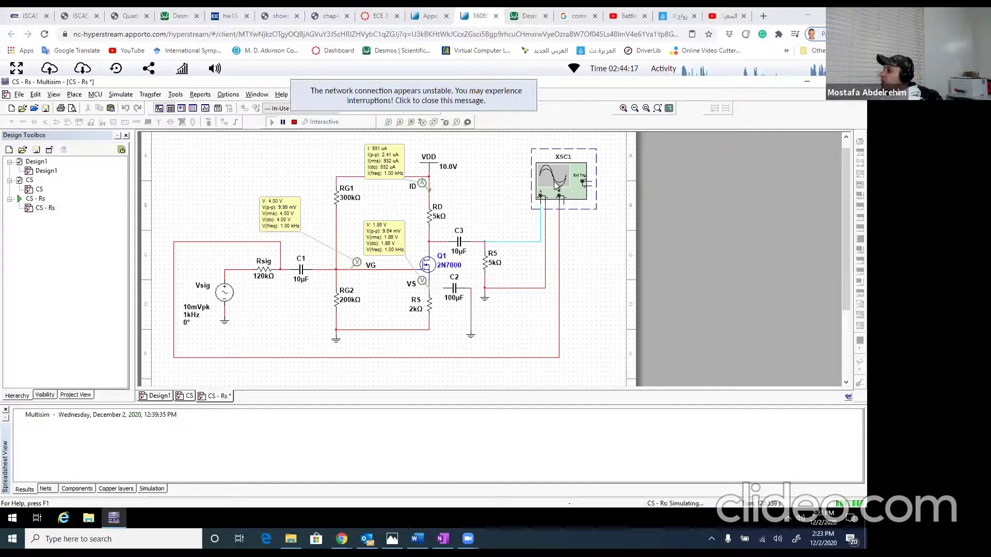
- Open the XSC1 oscilloscope display showing the input and output sine waves
double_click(559, 200)
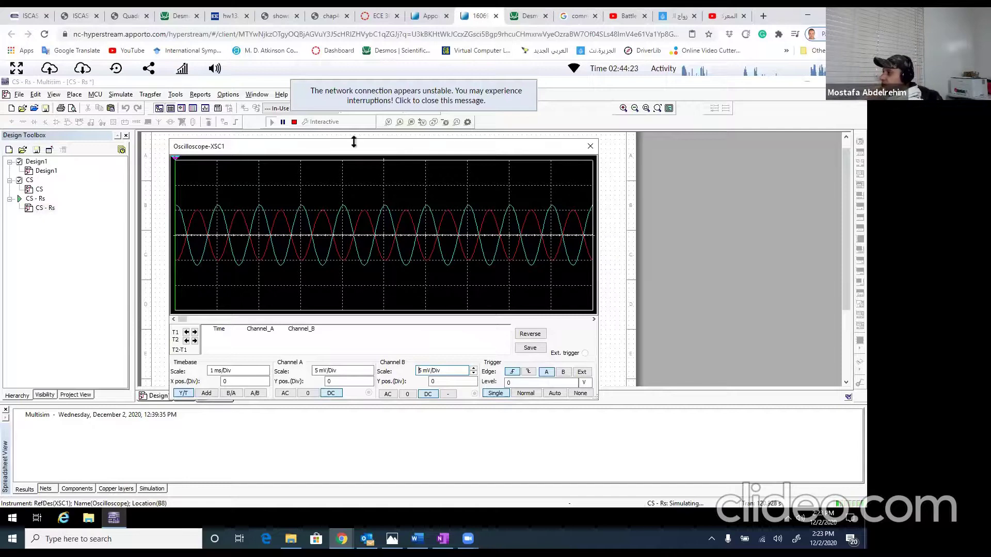
- Reposition the scope window and align T1 on a waveform peak, reading 11.976 mV (A) and 9.930 mV (B)
drag(354, 142, 360, 250)
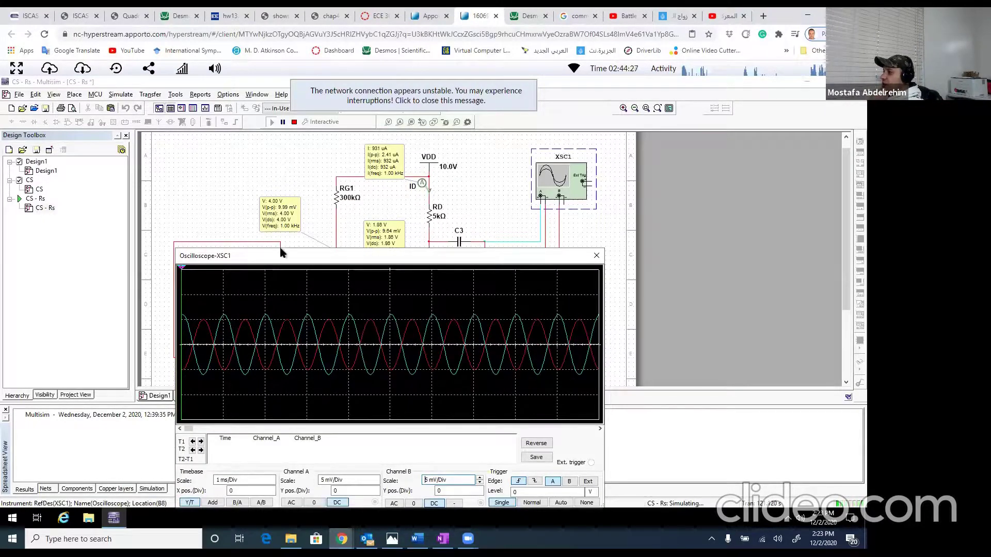
drag(284, 249, 285, 120)
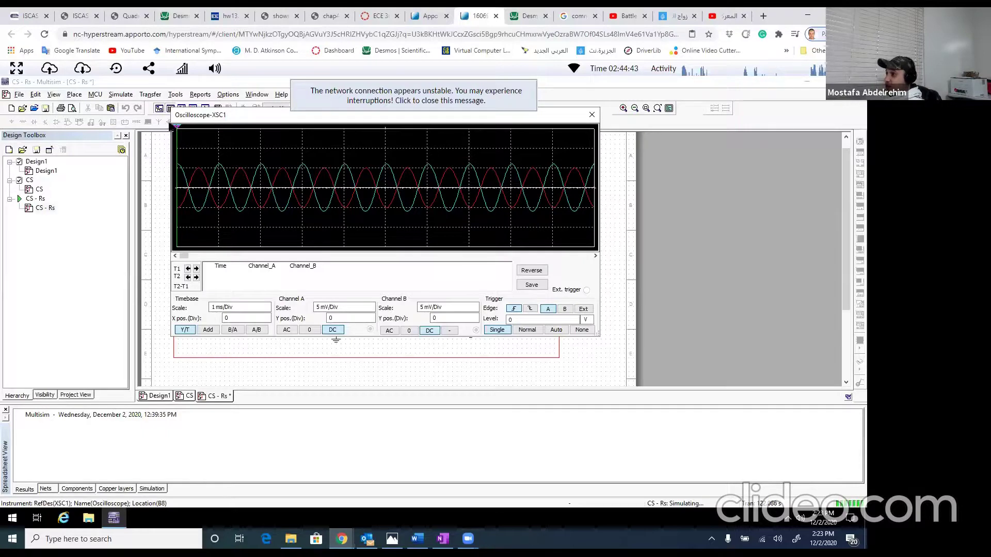
drag(177, 171, 197, 209)
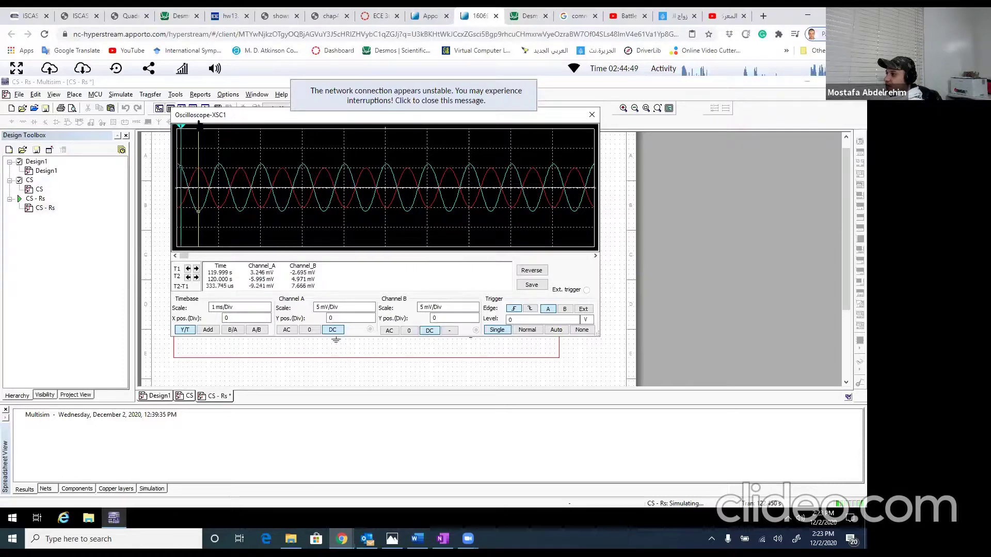
drag(198, 124, 220, 122)
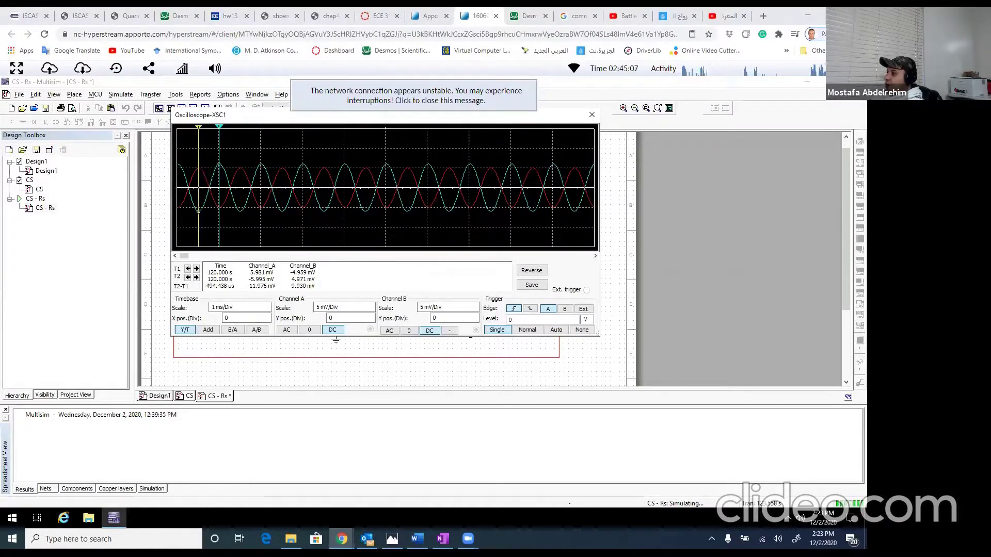
- Choose Channel B in the oscilloscope's Select a trace dialog and confirm
right_click(262, 148)
click(298, 165)
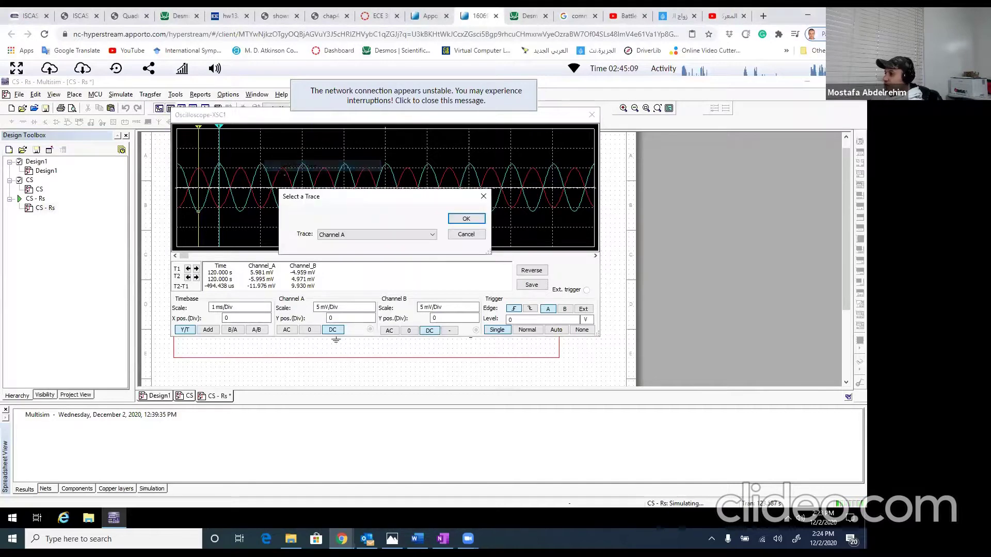
click(350, 235)
click(341, 251)
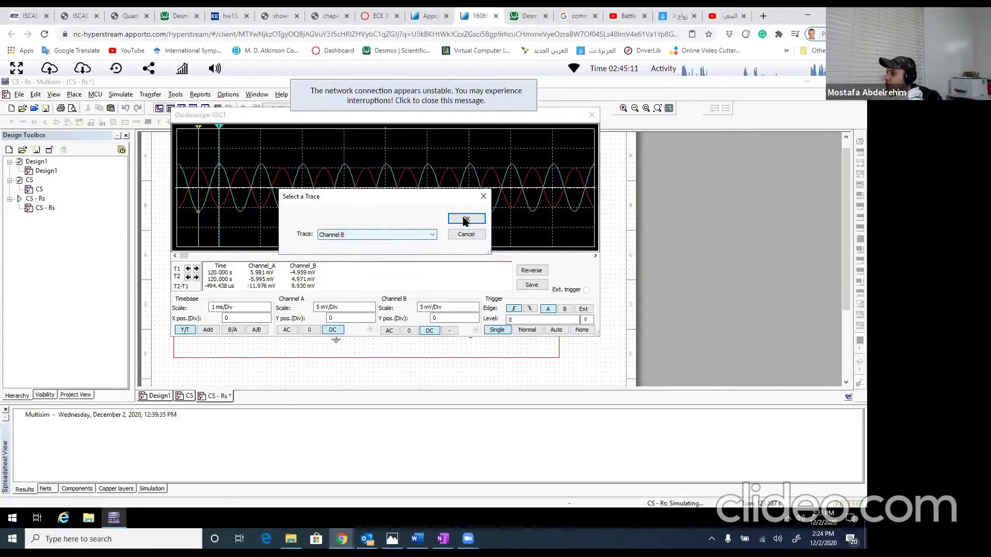
click(464, 220)
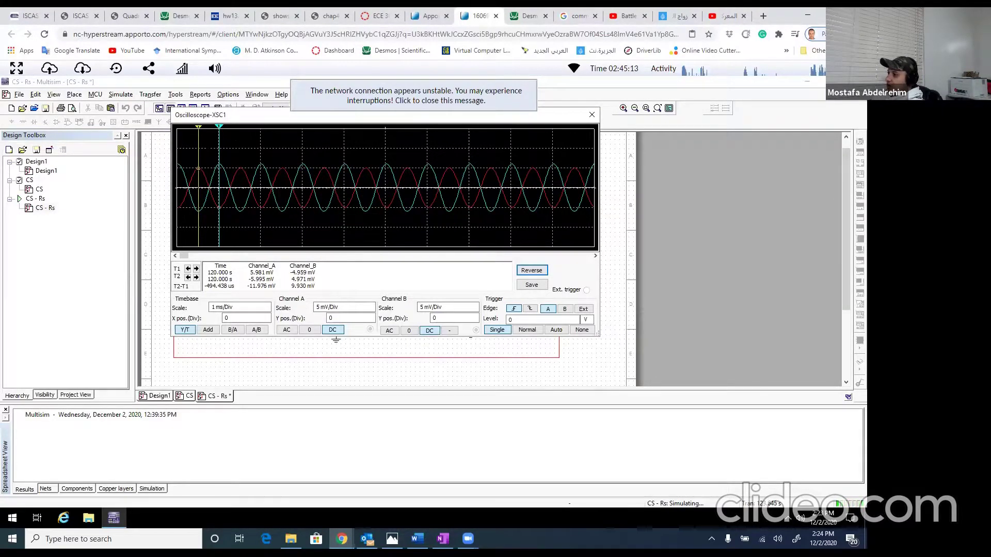